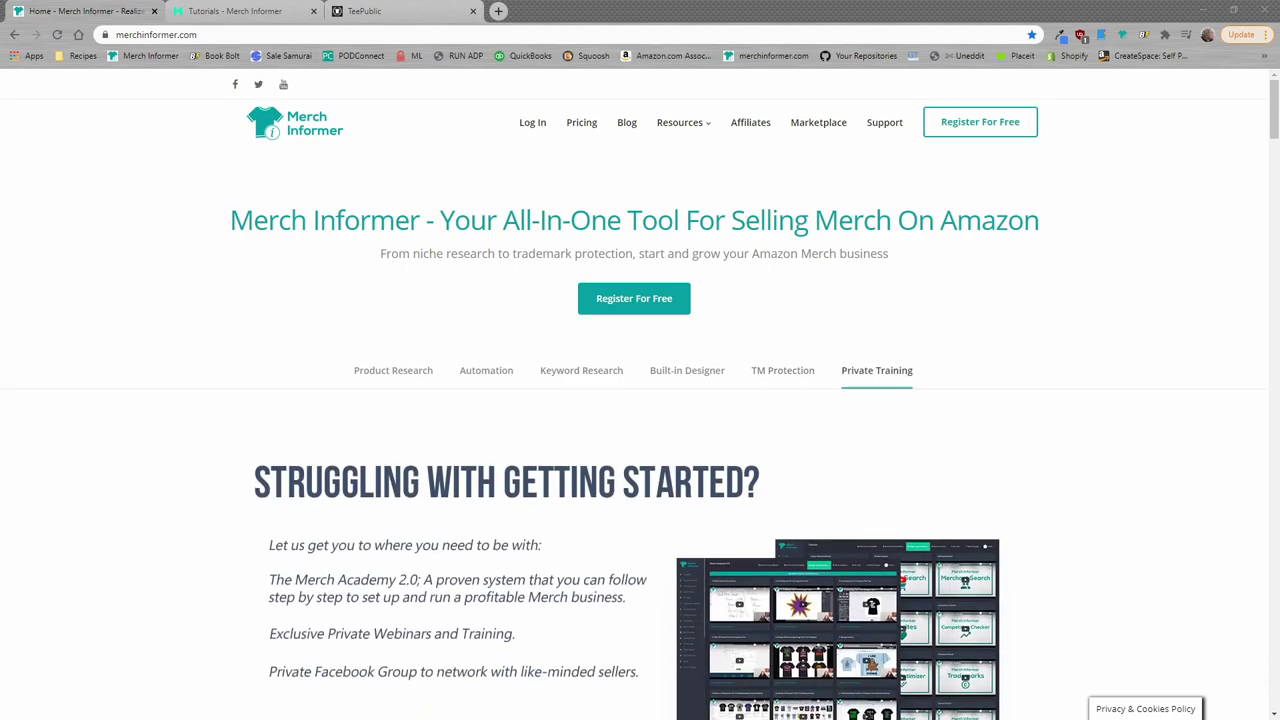
# Switch to the Merch Informer tutorials page and show the Single Upload Interface download options.
pyautogui.click(235, 11)
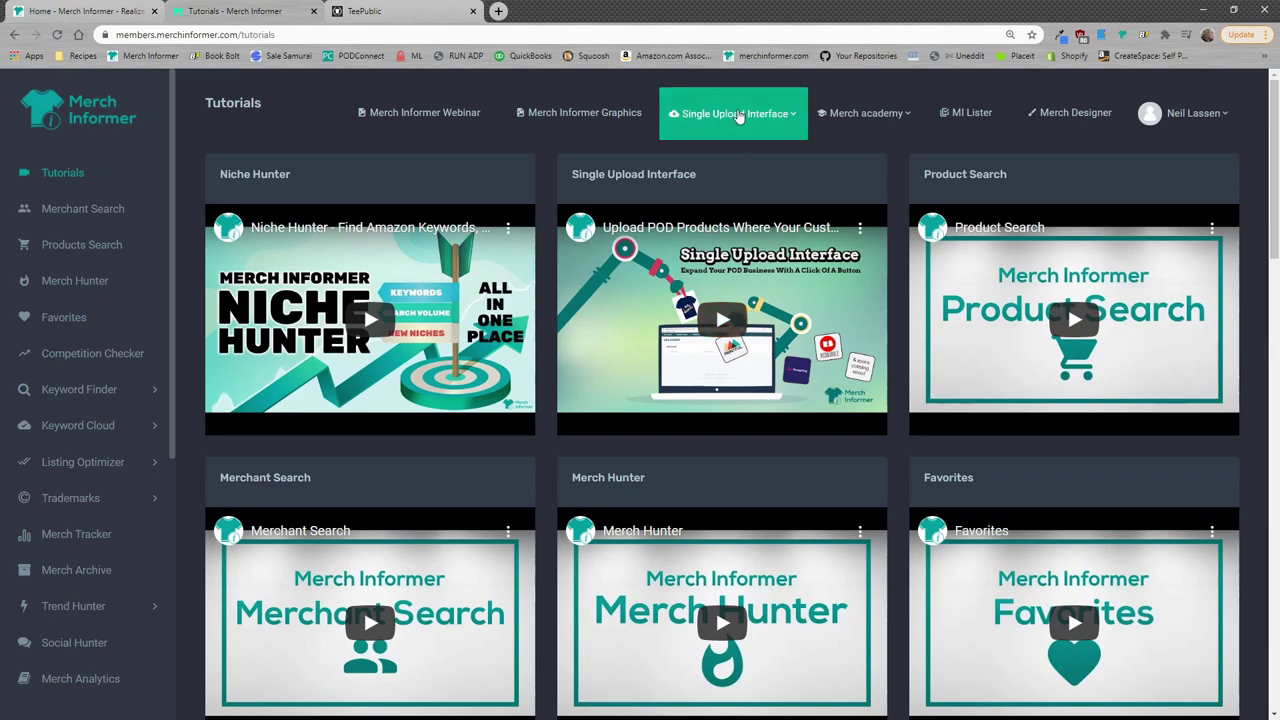
pyautogui.click(738, 117)
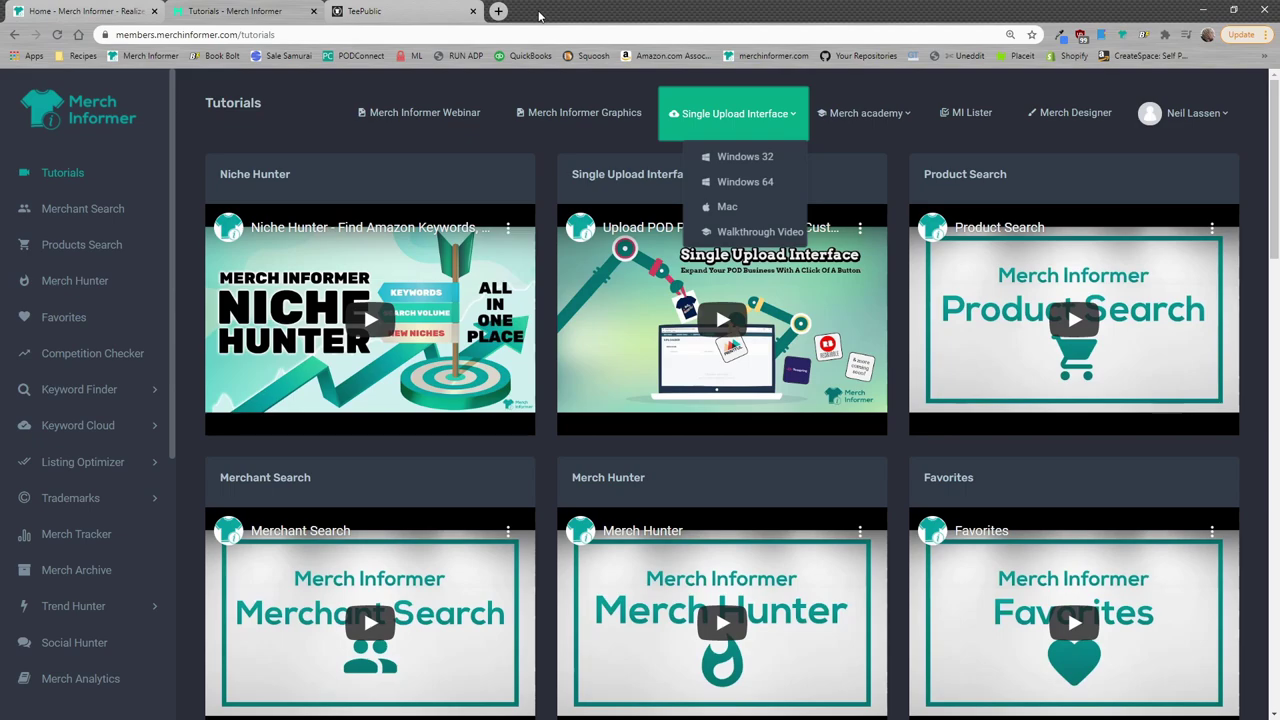
# Switch to TeePublic and upload the PNG artwork of the Santa sloth riding a Christmas tree.
pyautogui.click(410, 11)
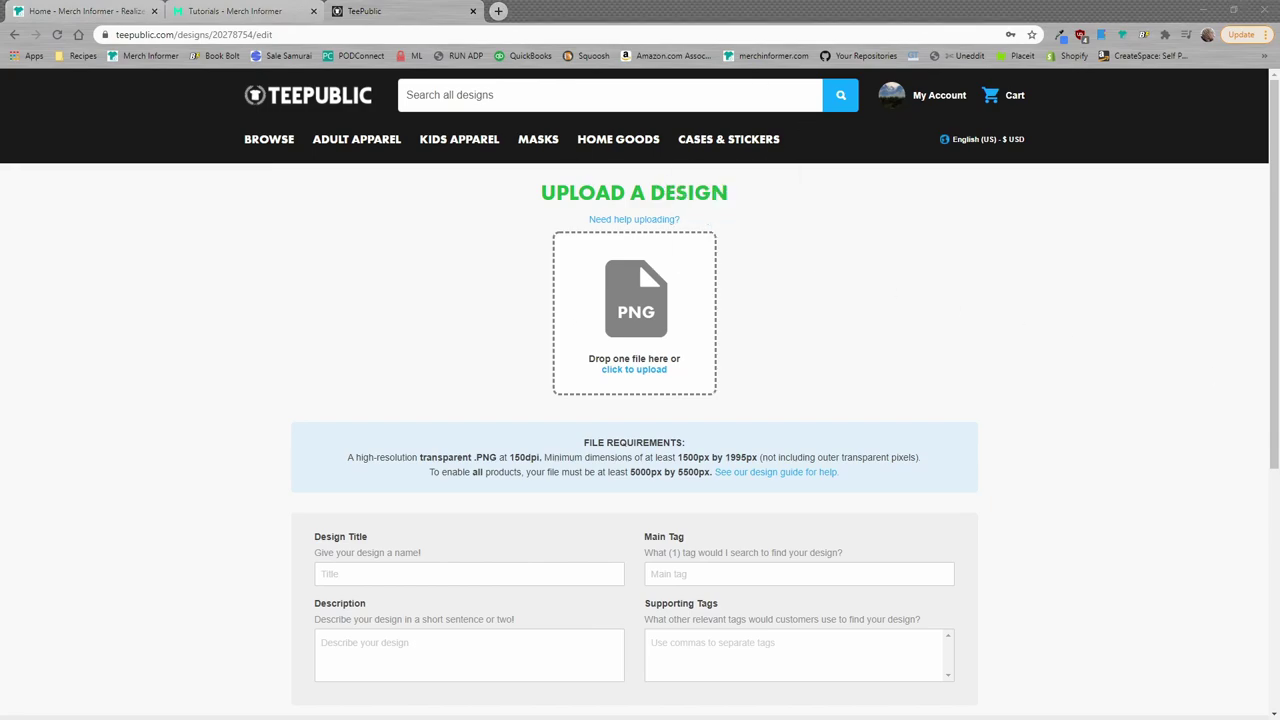
pyautogui.moveTo(700, 320); pyautogui.dragTo(655, 335)
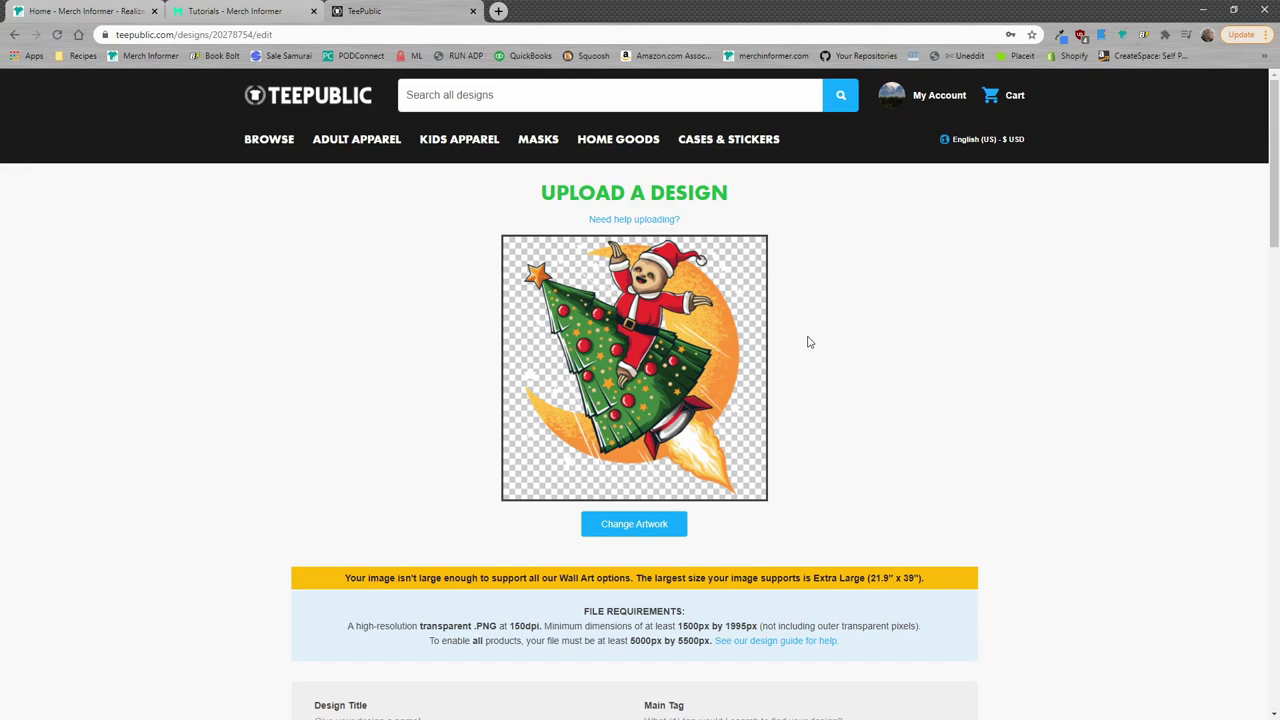
# Examine the design title, description, main tag and supporting tags fields against the uploaded artwork.
pyautogui.scroll(-3, 903, 437)
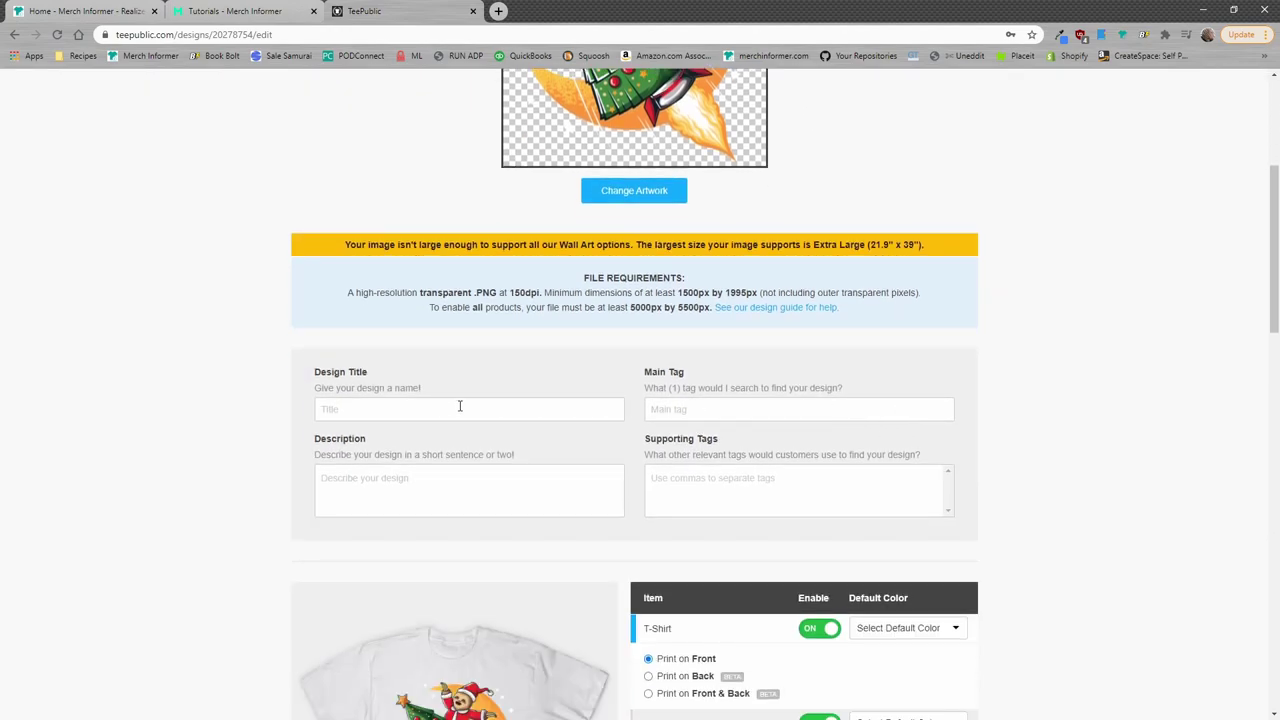
pyautogui.click(456, 484)
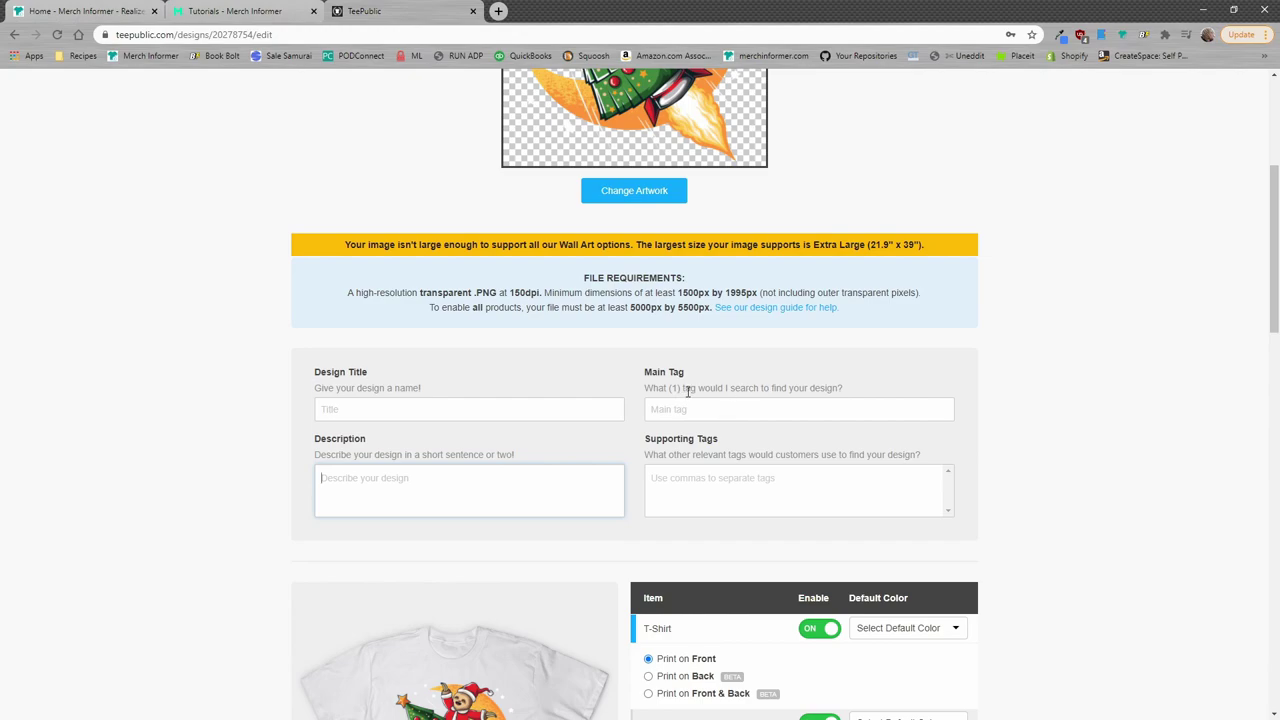
pyautogui.scroll(2, 689, 373)
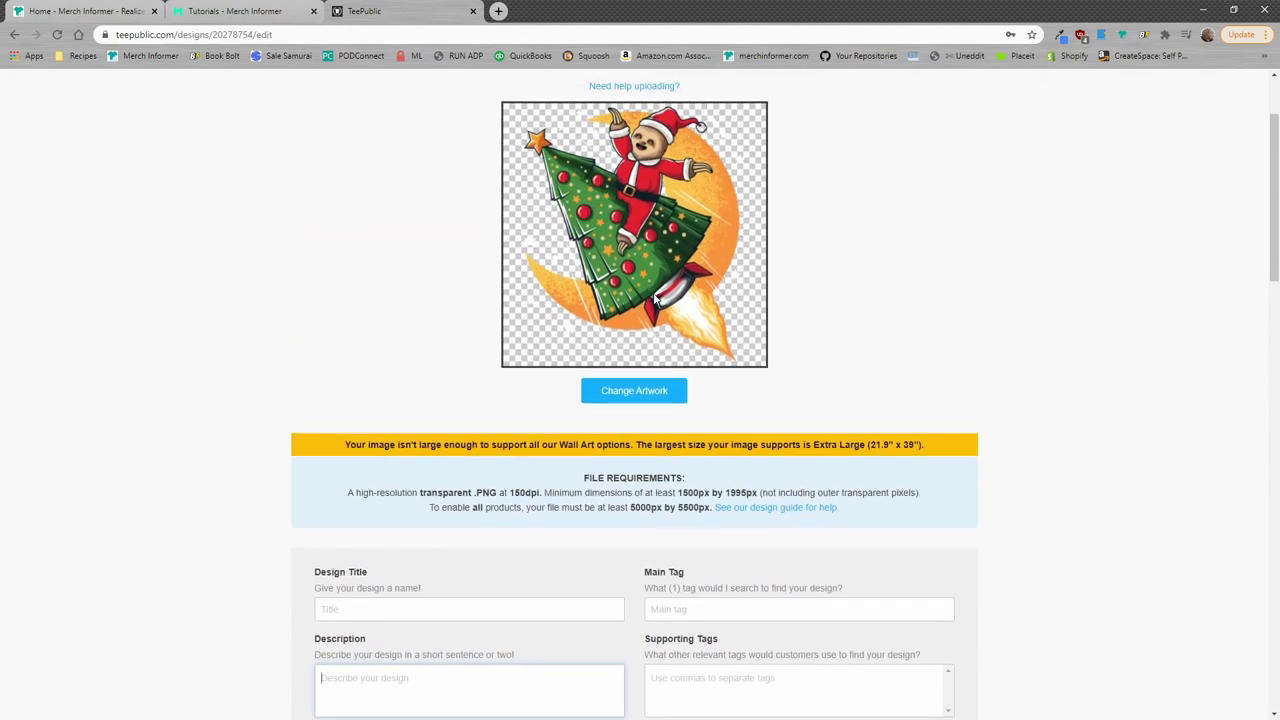
pyautogui.scroll(-1, 655, 298)
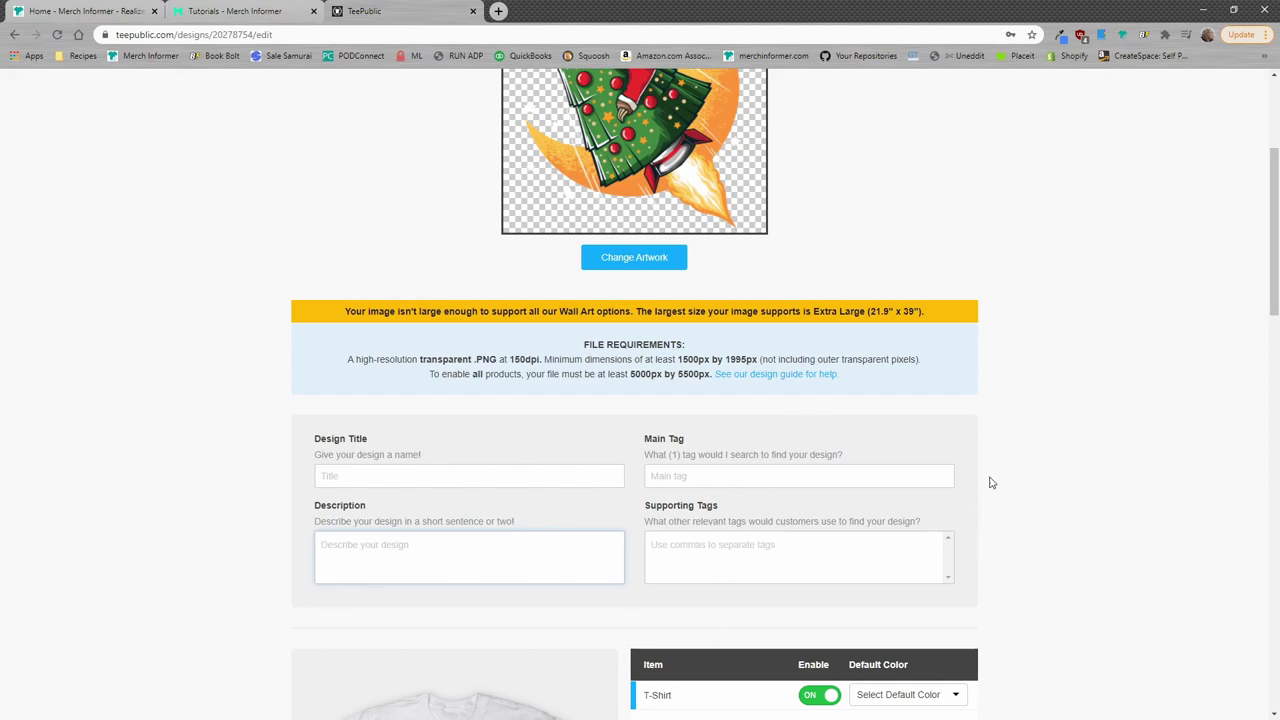
pyautogui.scroll(-5, 1040, 466)
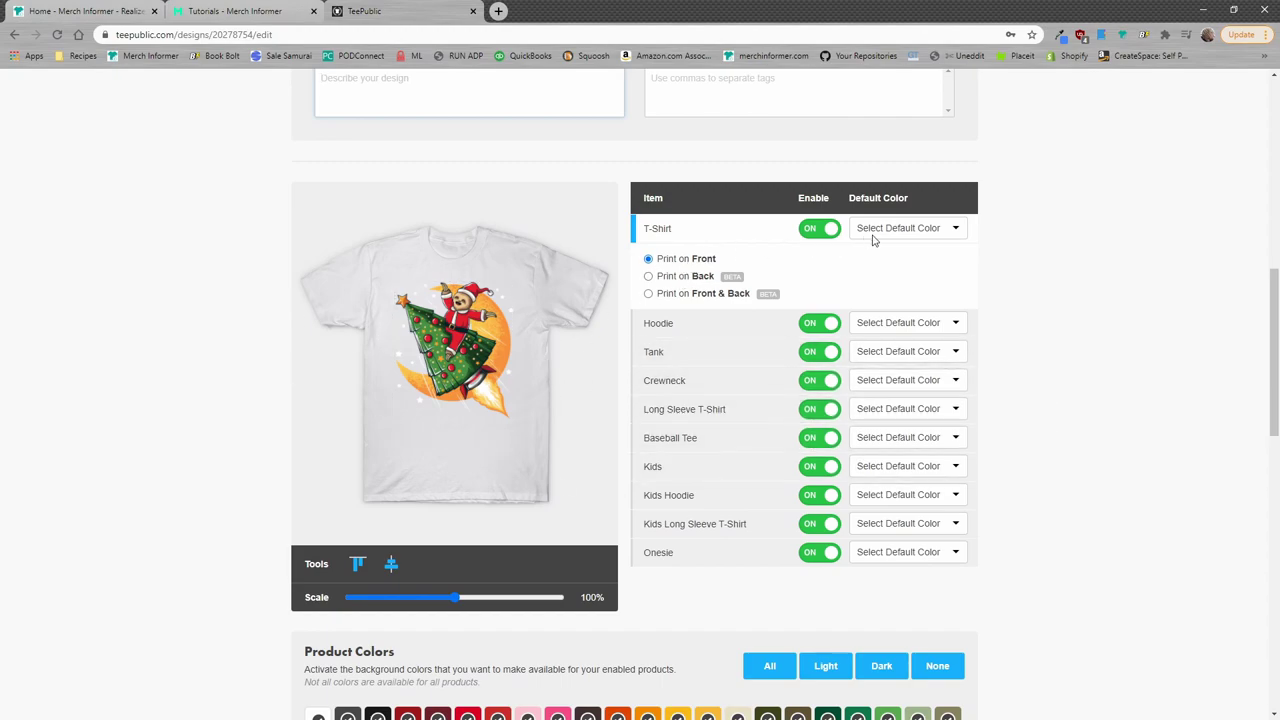
# Switch the T-Shirt product off and back on, and view its default color choices without picking one.
pyautogui.click(810, 230)
pyautogui.click(828, 229)
pyautogui.click(917, 236)
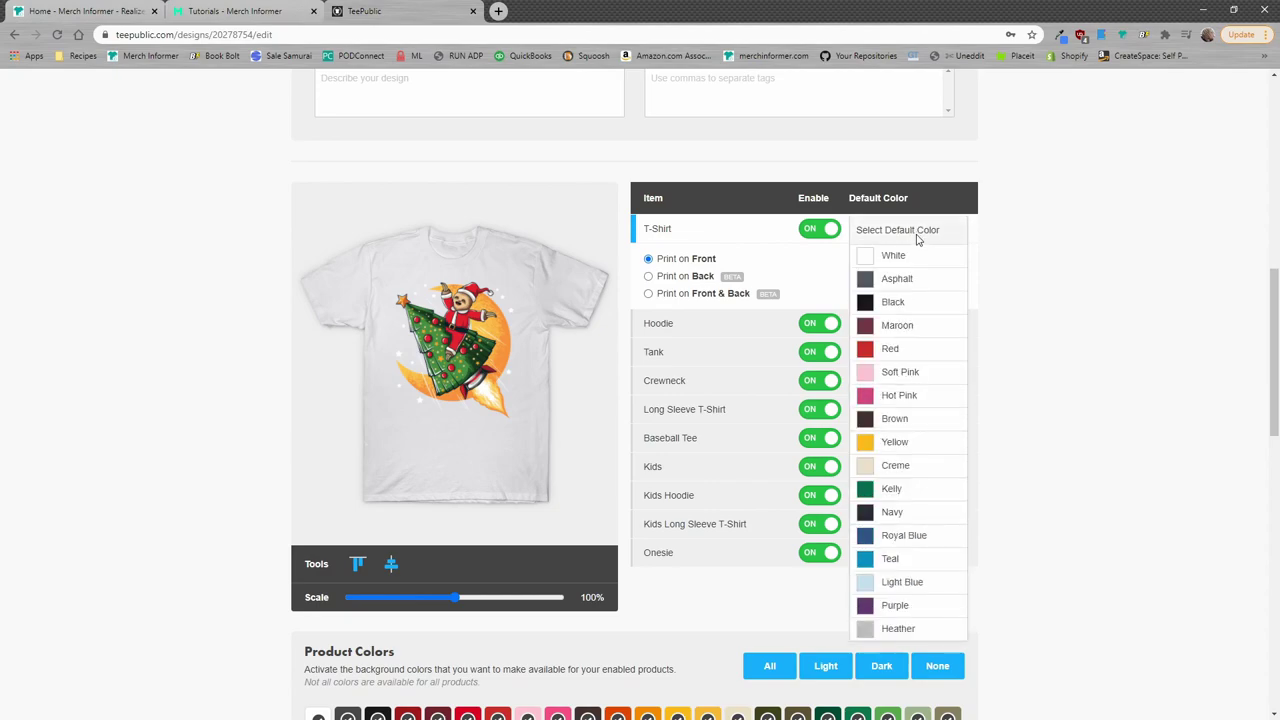
pyautogui.click(1038, 398)
# Review the available product colors and set the T-shirt artwork's scale to 90%.
pyautogui.scroll(-3, 1037, 400)
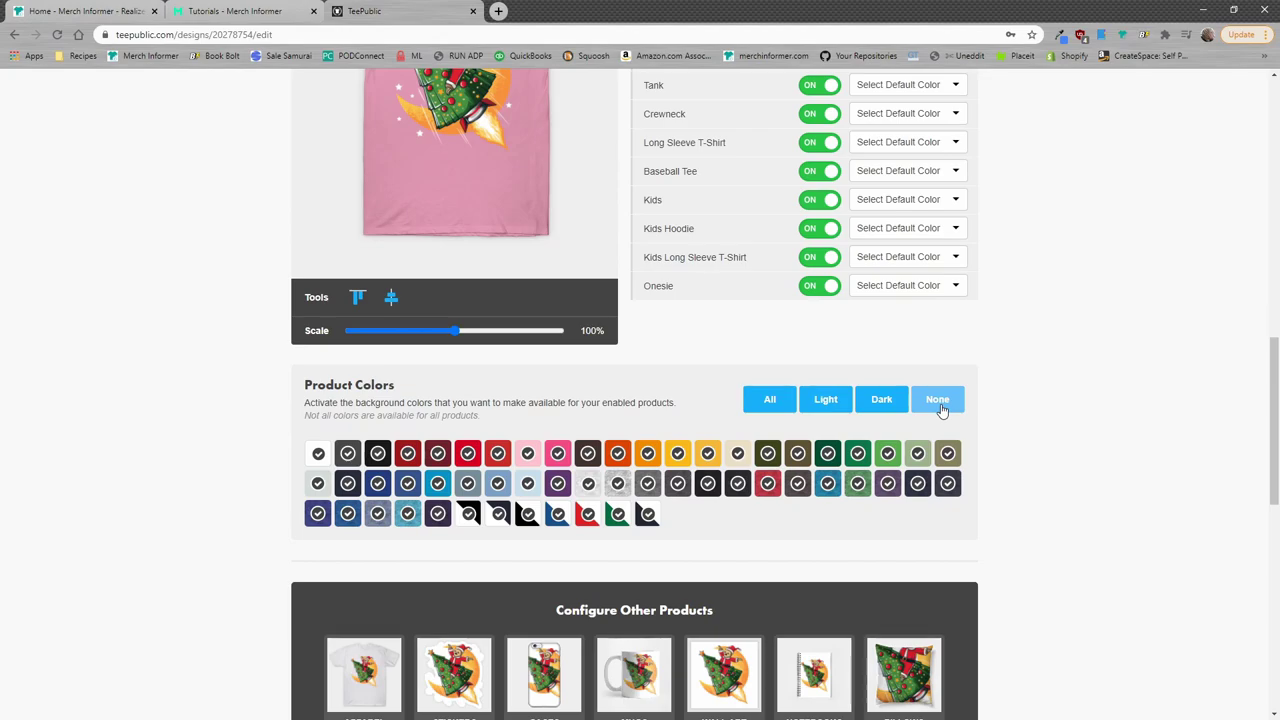
pyautogui.scroll(1, 853, 434)
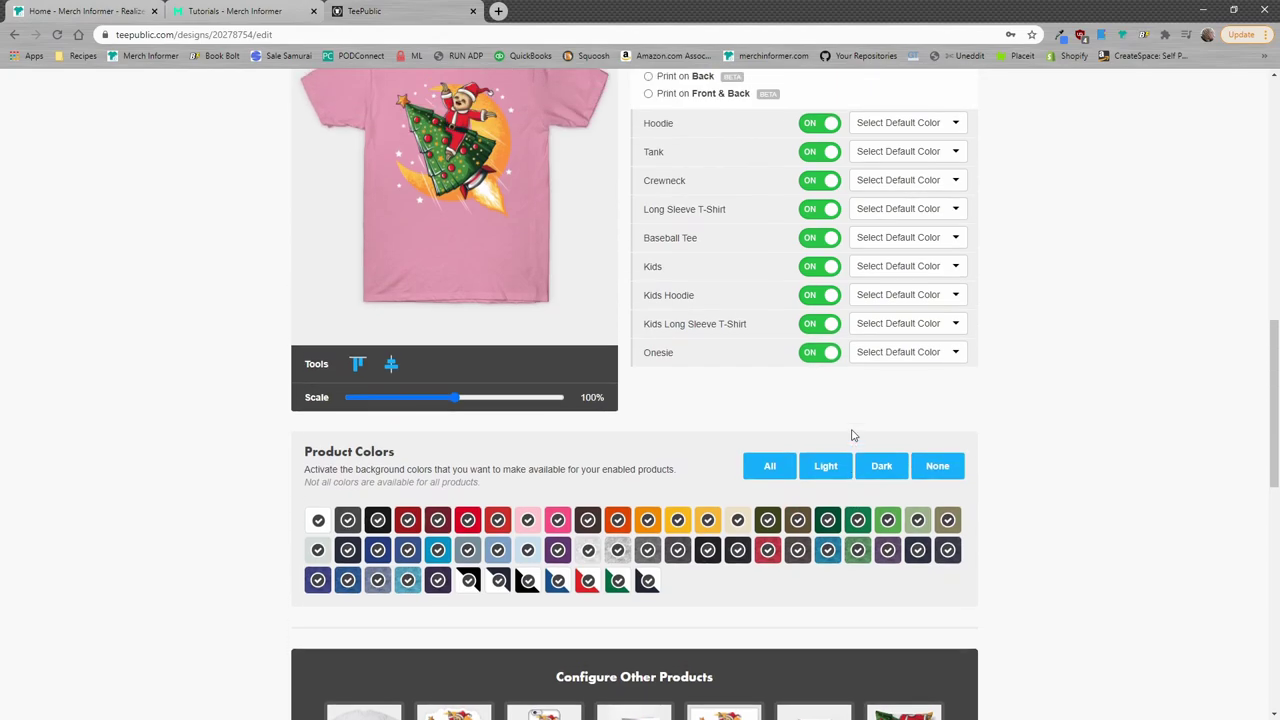
pyautogui.scroll(2, 513, 260)
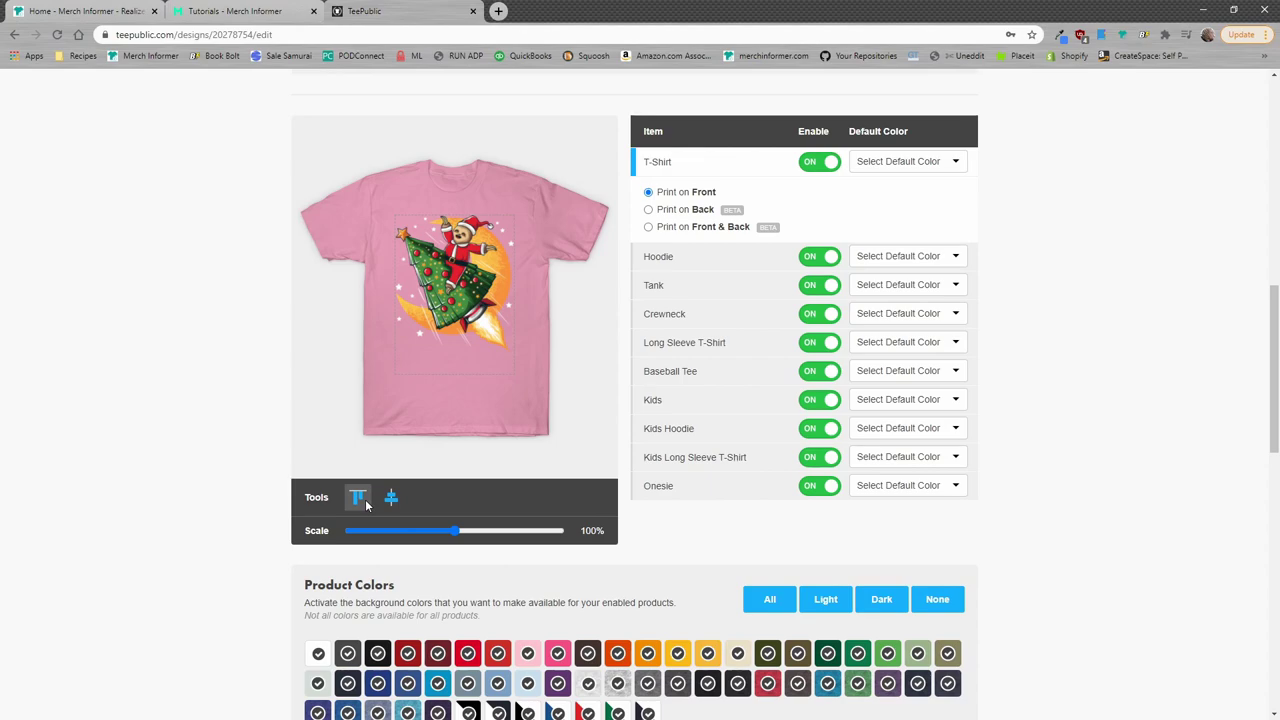
pyautogui.moveTo(455, 532)
pyautogui.mouseDown()
pyautogui.moveTo(400, 535)
pyautogui.moveTo(443, 538)
pyautogui.mouseUp()
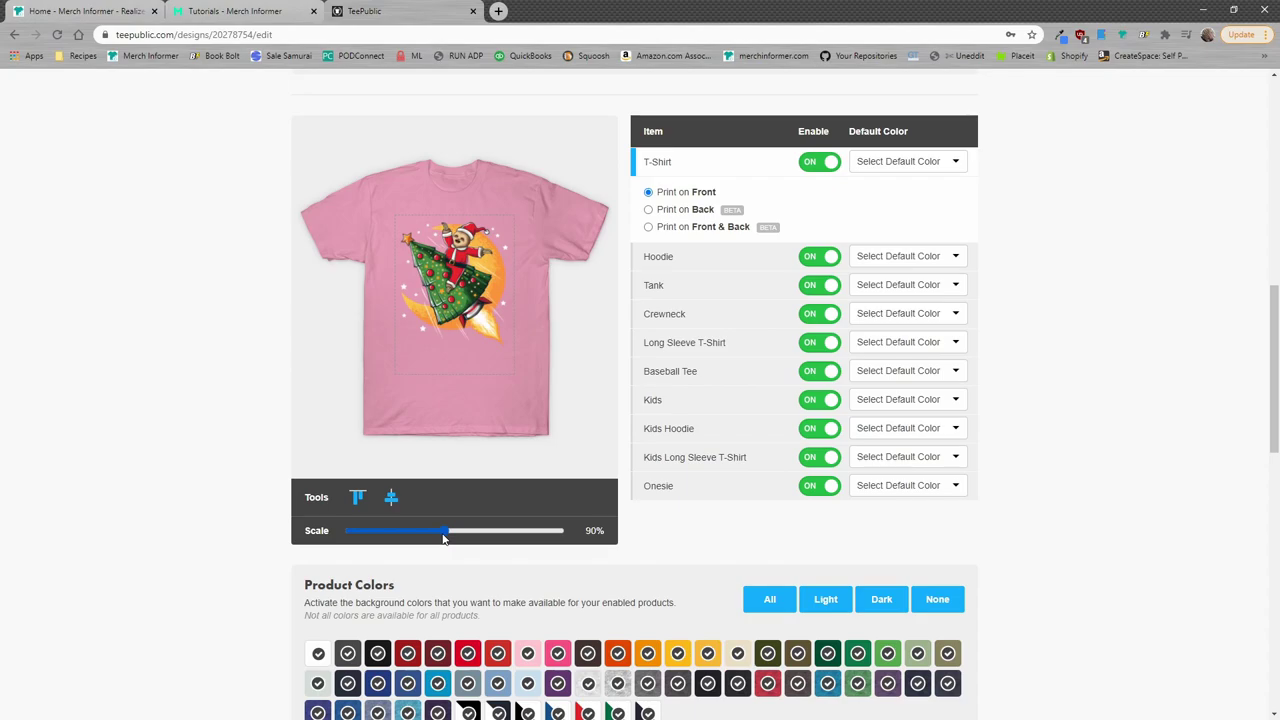
# Look over the other configurable products and examine the sticker's layout and background color options.
pyautogui.scroll(-3, 669, 534)
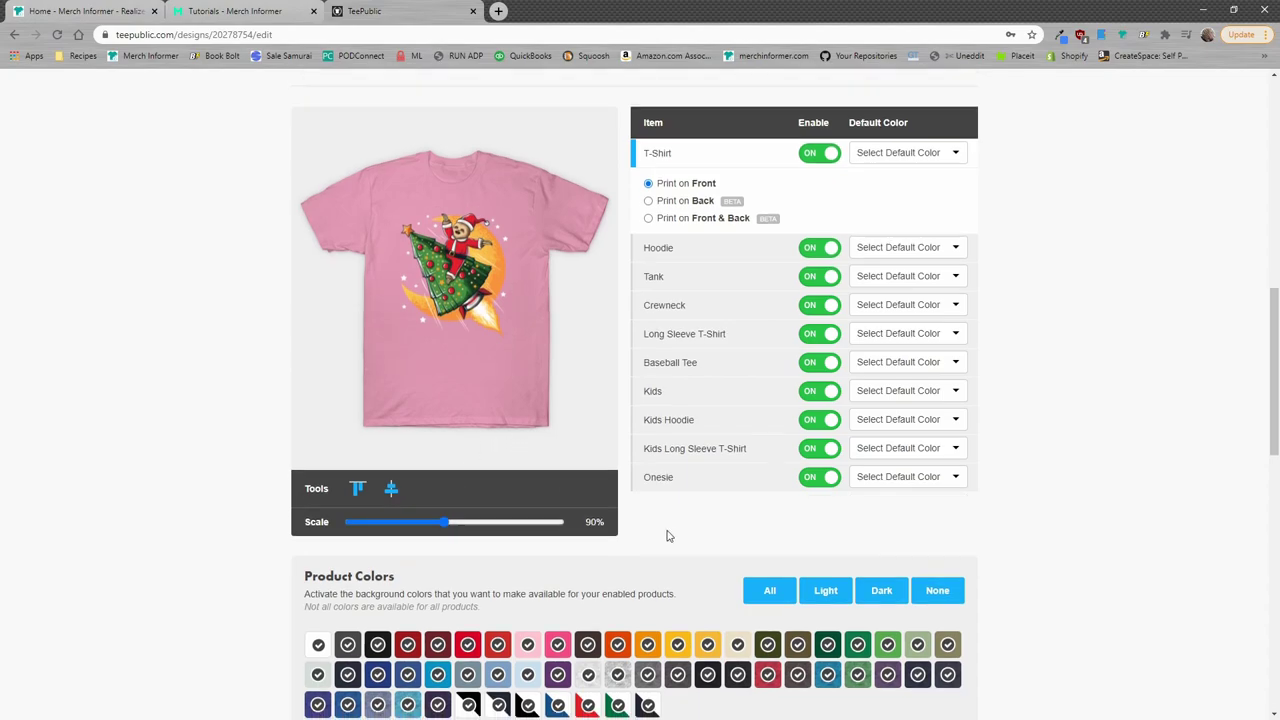
pyautogui.scroll(-2, 669, 537)
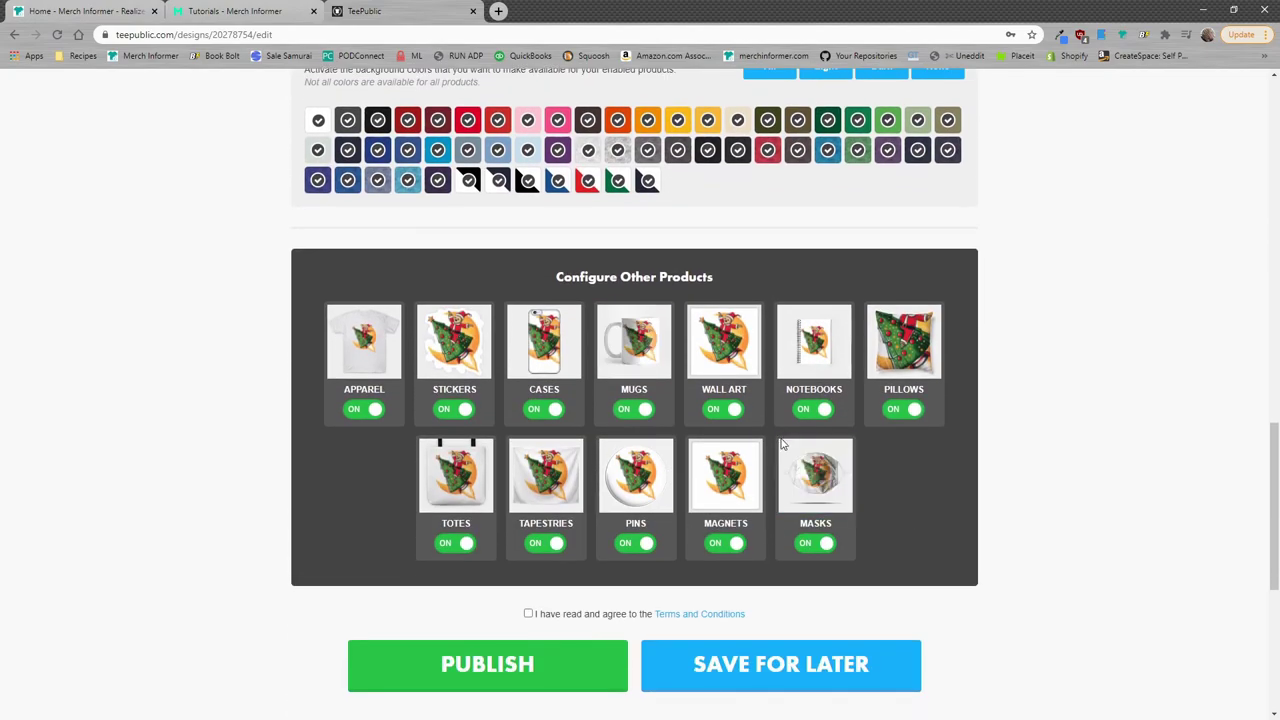
pyautogui.scroll(2, 766, 475)
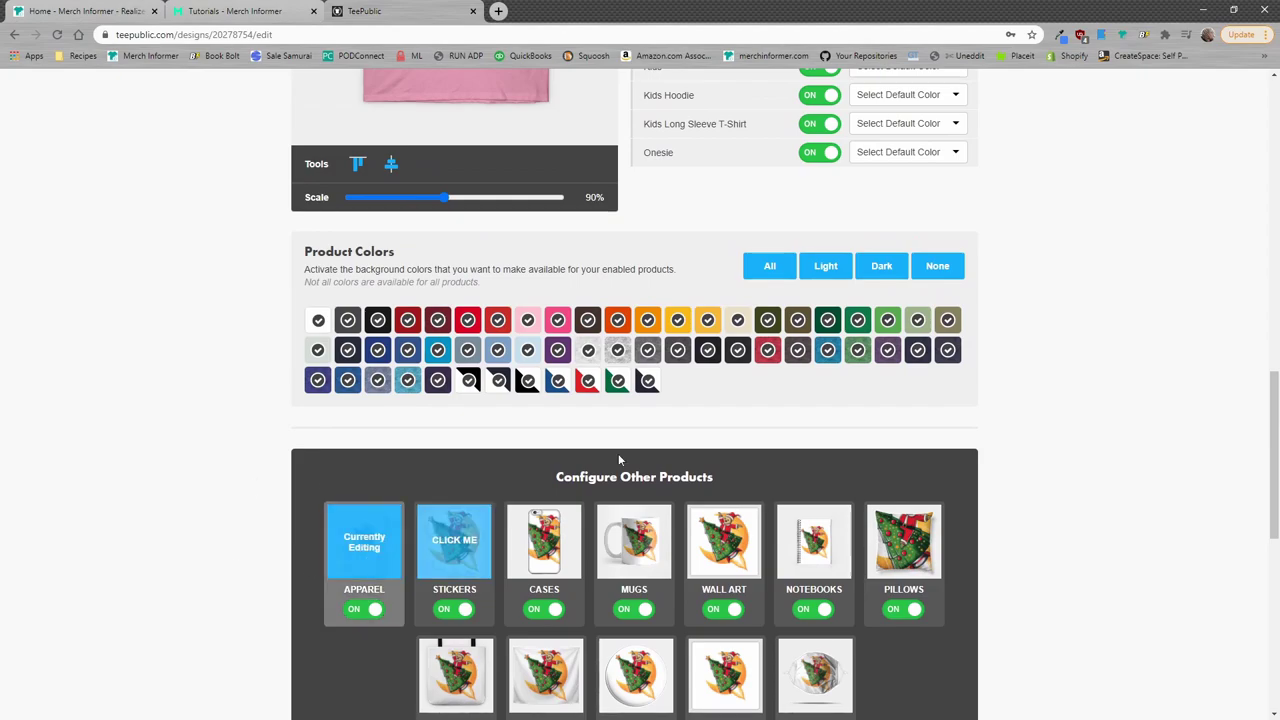
pyautogui.scroll(3, 618, 460)
pyautogui.scroll(-3, 510, 406)
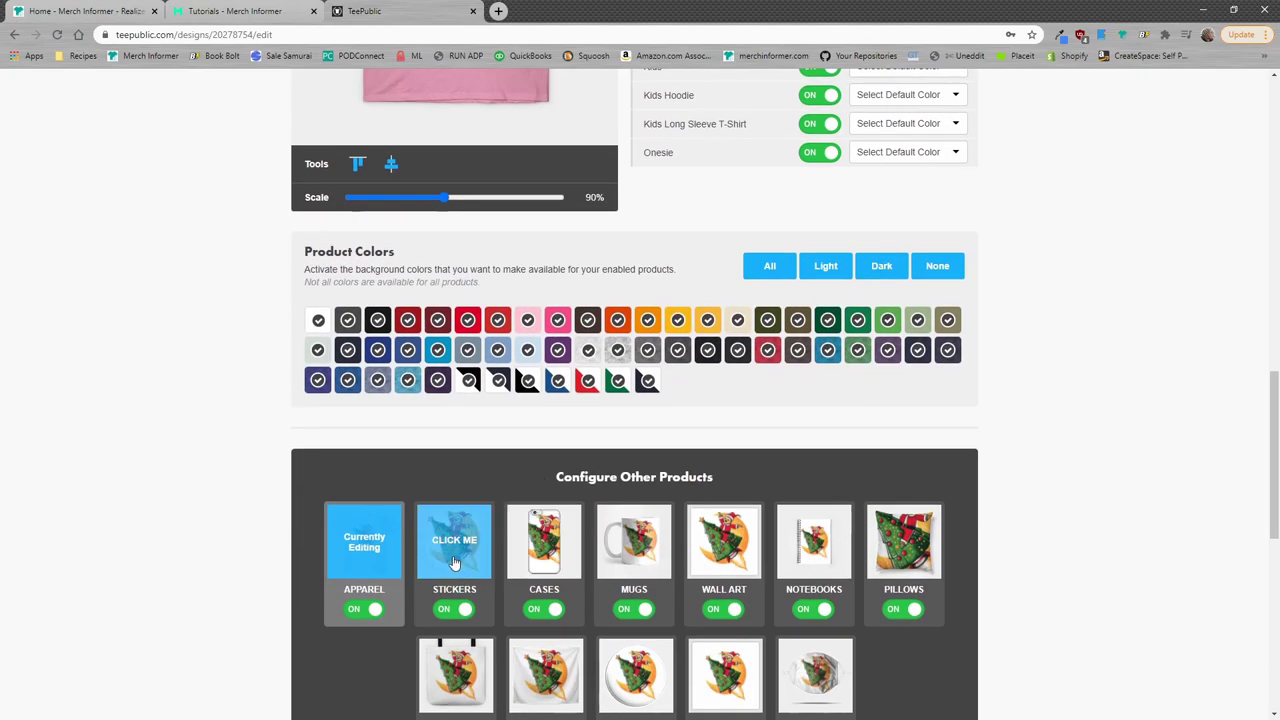
pyautogui.click(458, 558)
pyautogui.scroll(2, 631, 377)
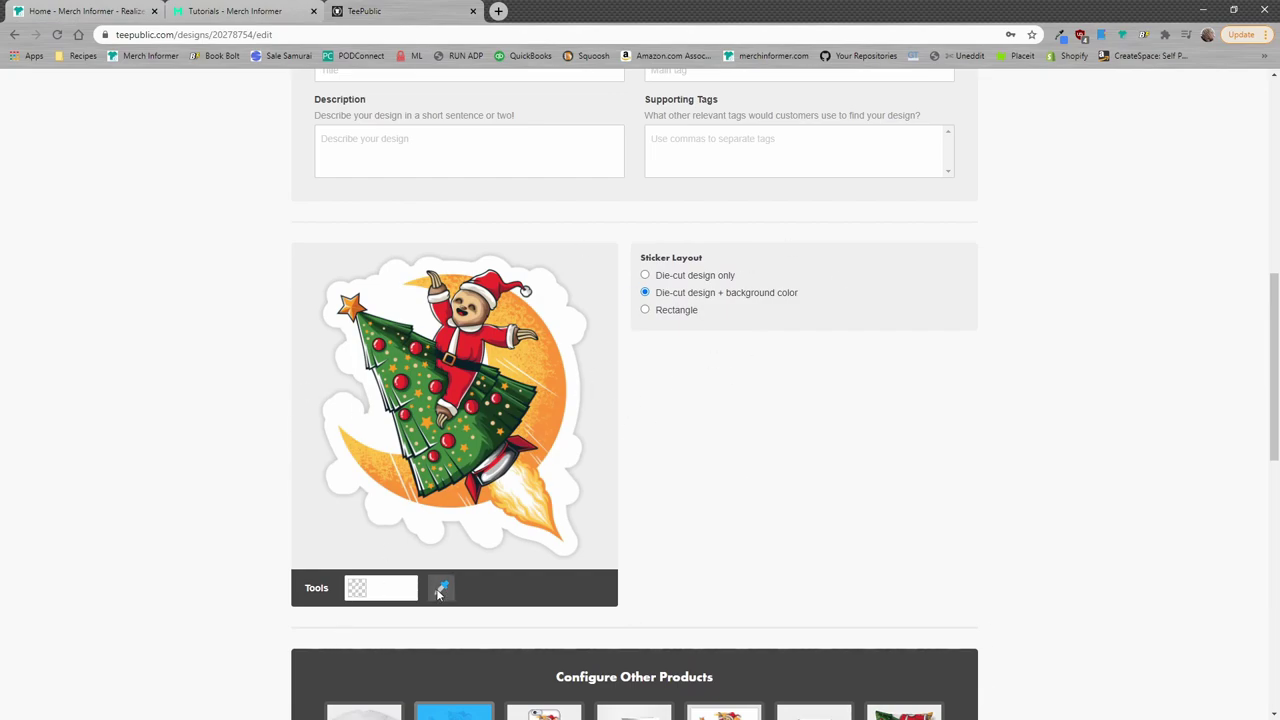
pyautogui.scroll(-4, 438, 594)
# Look through the settings for cases, mugs, wall art, magnets, pins and tapestries.
pyautogui.click(586, 335)
pyautogui.scroll(3, 440, 468)
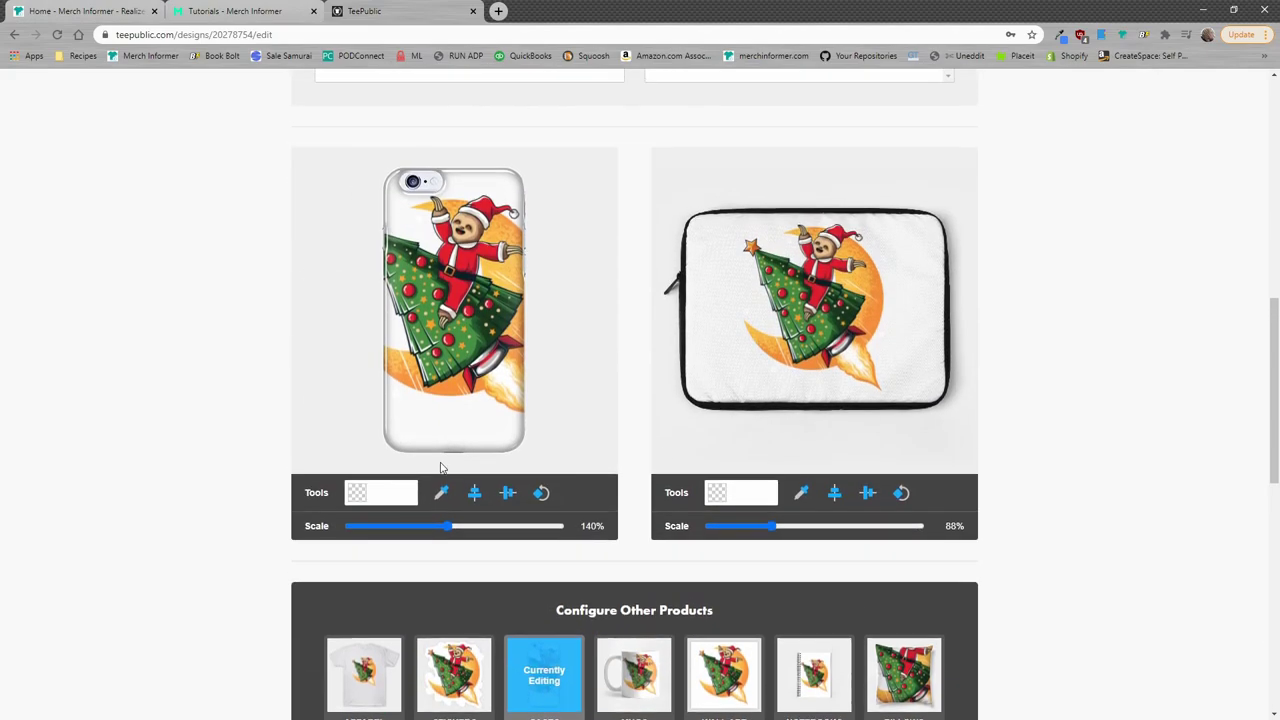
pyautogui.scroll(-3, 823, 456)
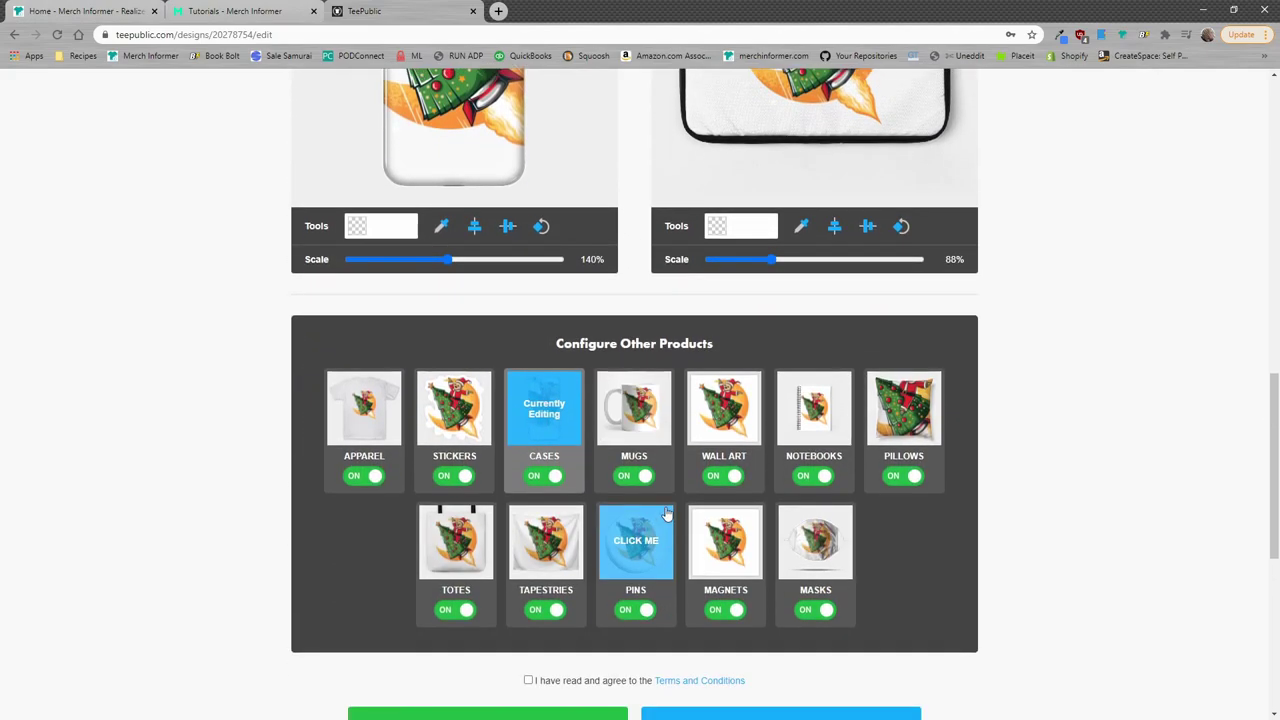
pyautogui.click(654, 430)
pyautogui.click(740, 425)
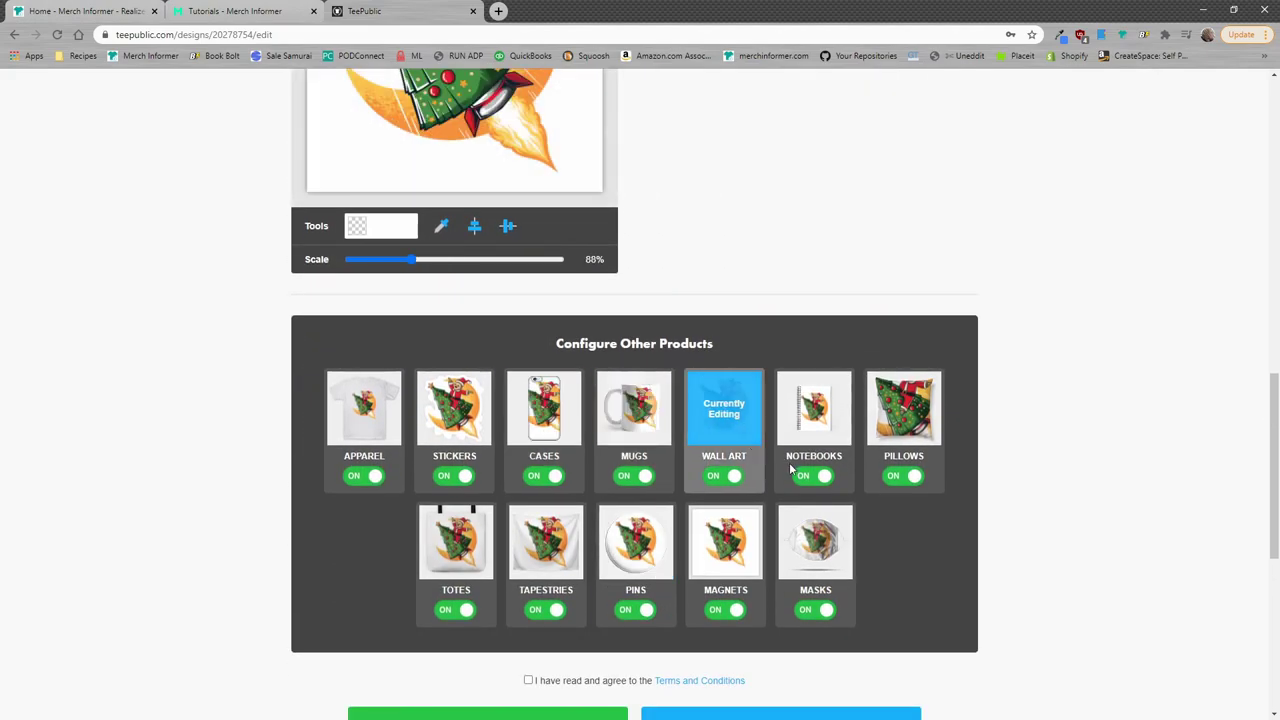
pyautogui.click(723, 560)
pyautogui.click(642, 567)
pyautogui.click(556, 566)
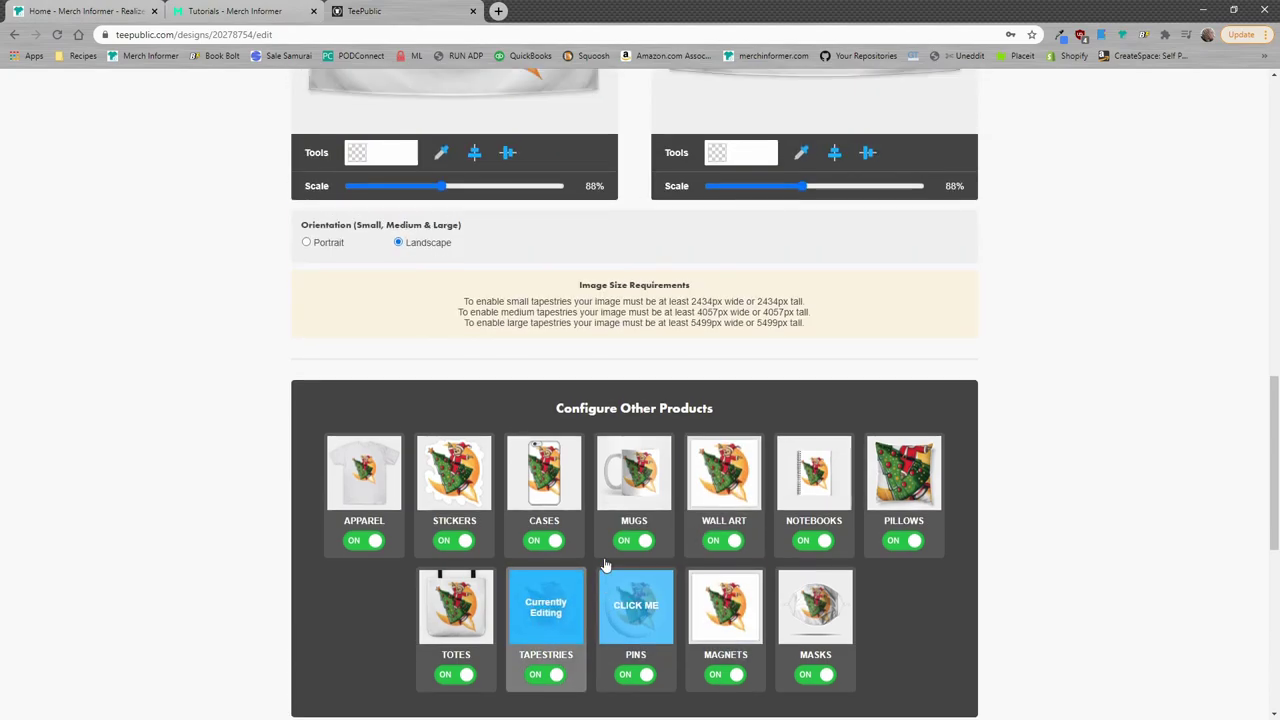
pyautogui.scroll(3, 628, 570)
pyautogui.scroll(-4, 629, 571)
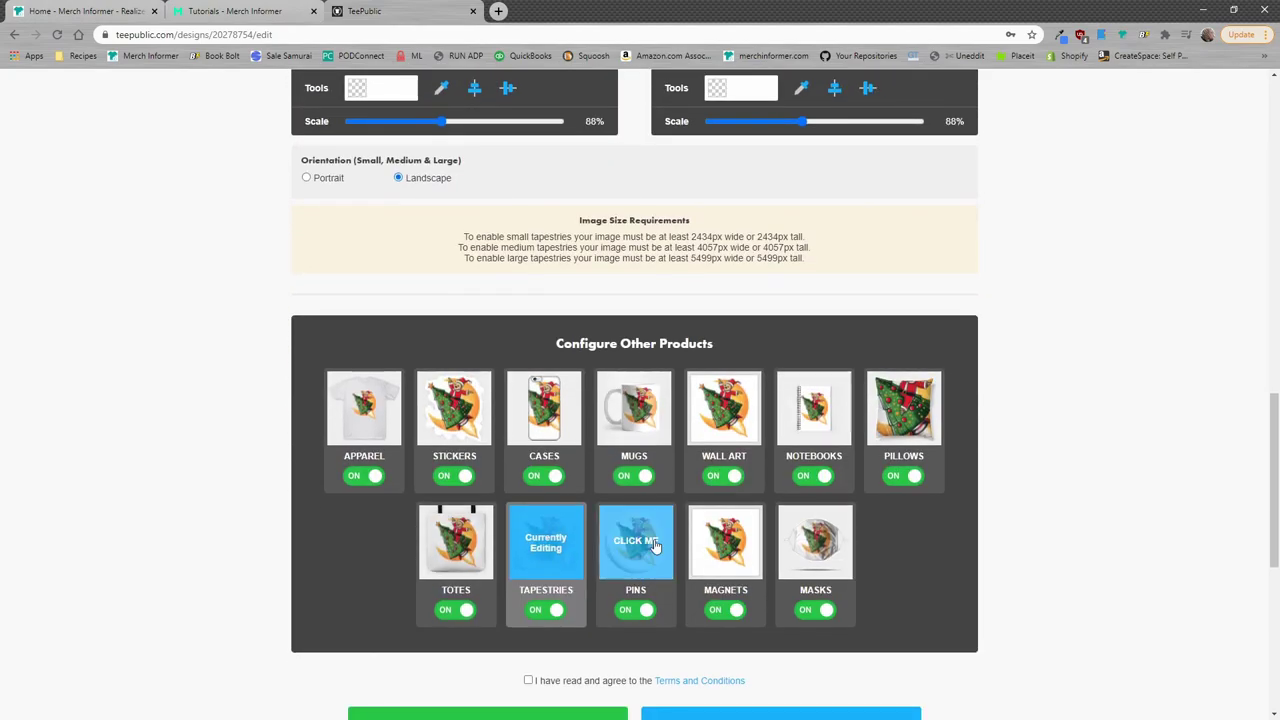
# Examine the artwork placement on the mug and travel mug in the mugs configuration.
pyautogui.click(648, 425)
pyautogui.scroll(3, 652, 500)
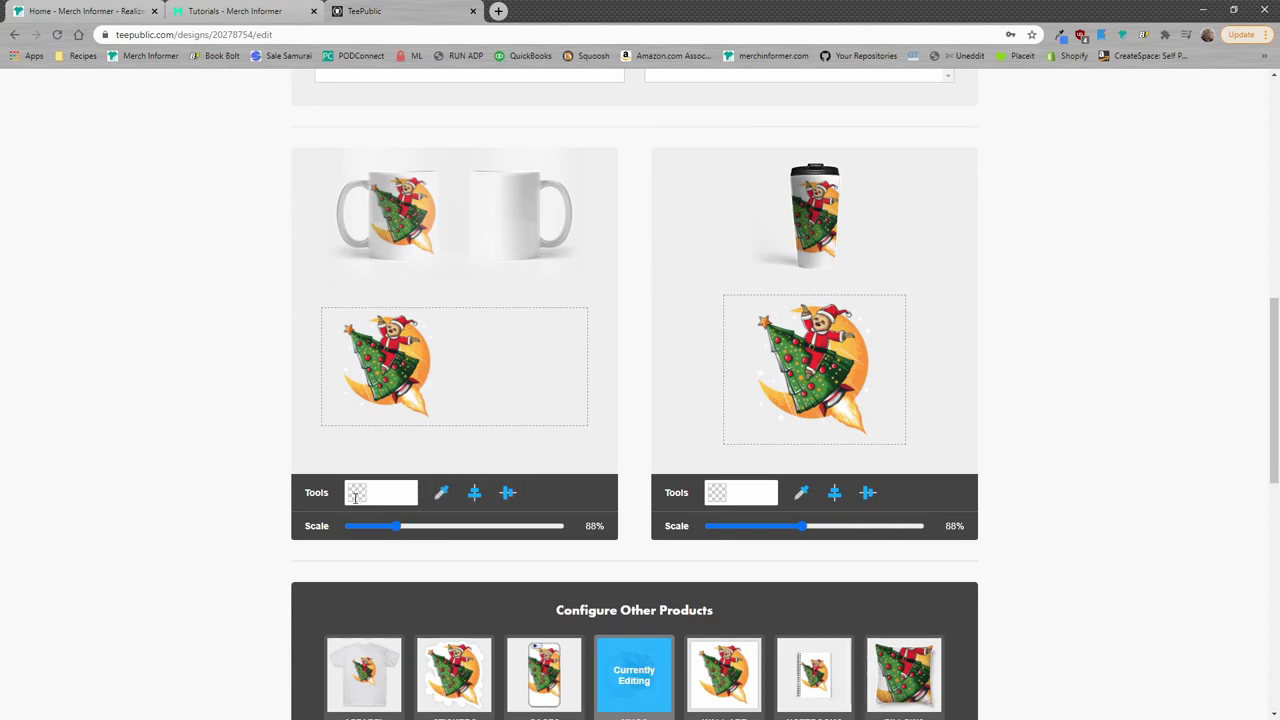
pyautogui.scroll(-4, 360, 500)
# Open the masks configuration and set the scale of the artwork on the pleated mask mockup to 83%.
pyautogui.click(815, 440)
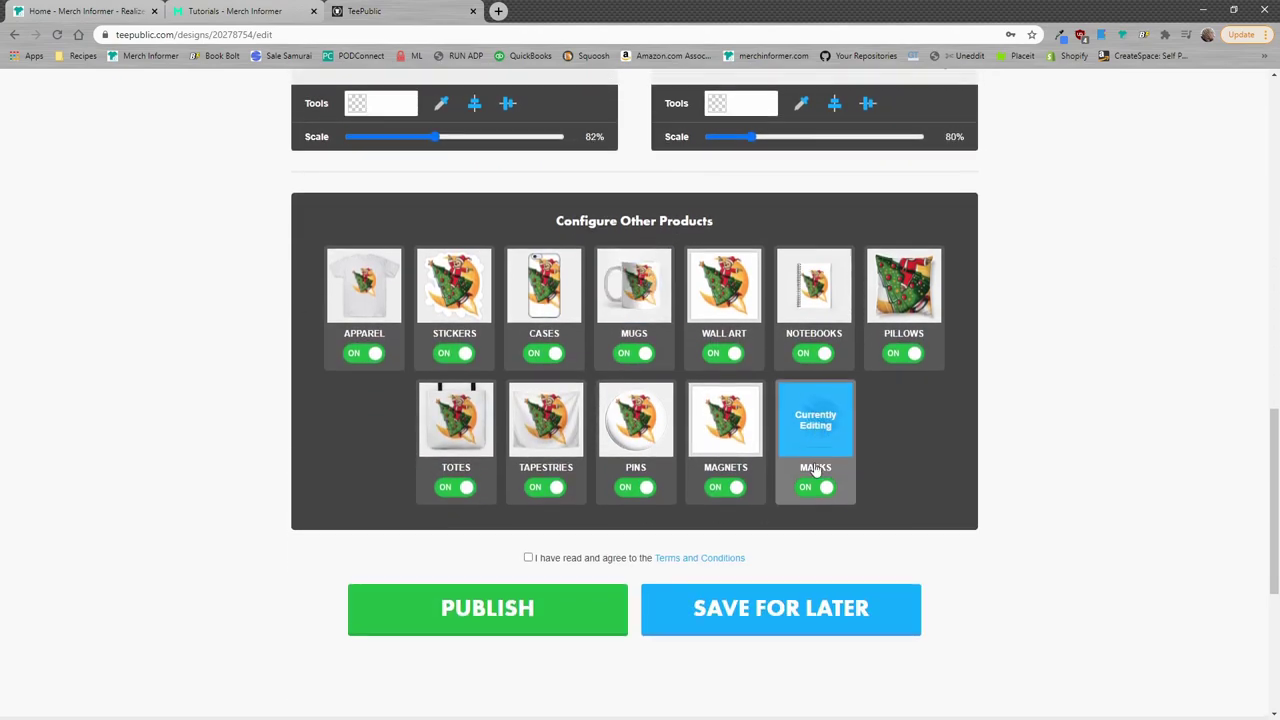
pyautogui.scroll(3, 815, 470)
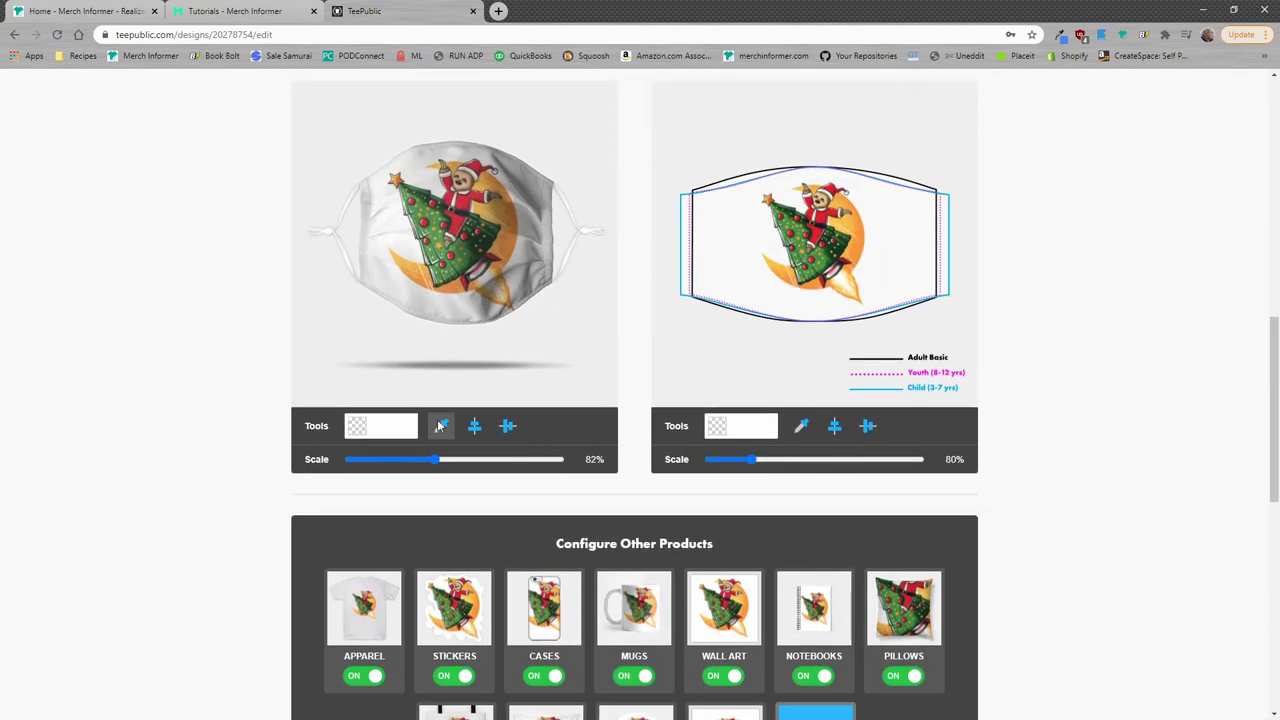
pyautogui.moveTo(435, 459)
pyautogui.mouseDown()
pyautogui.moveTo(421, 461)
pyautogui.moveTo(465, 462)
pyautogui.moveTo(443, 463)
pyautogui.mouseUp()
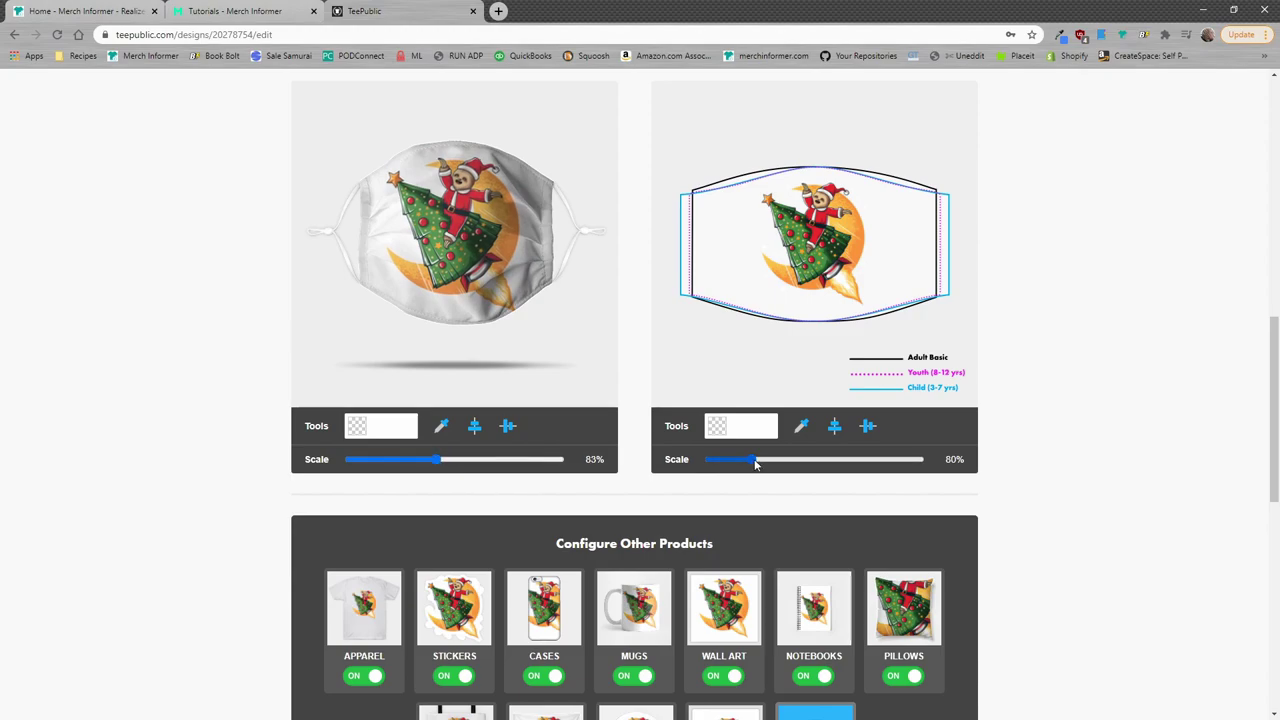
# Revisit the apparel, sticker, case and mug configurations to compare their artwork previews.
pyautogui.click(368, 608)
pyautogui.click(449, 617)
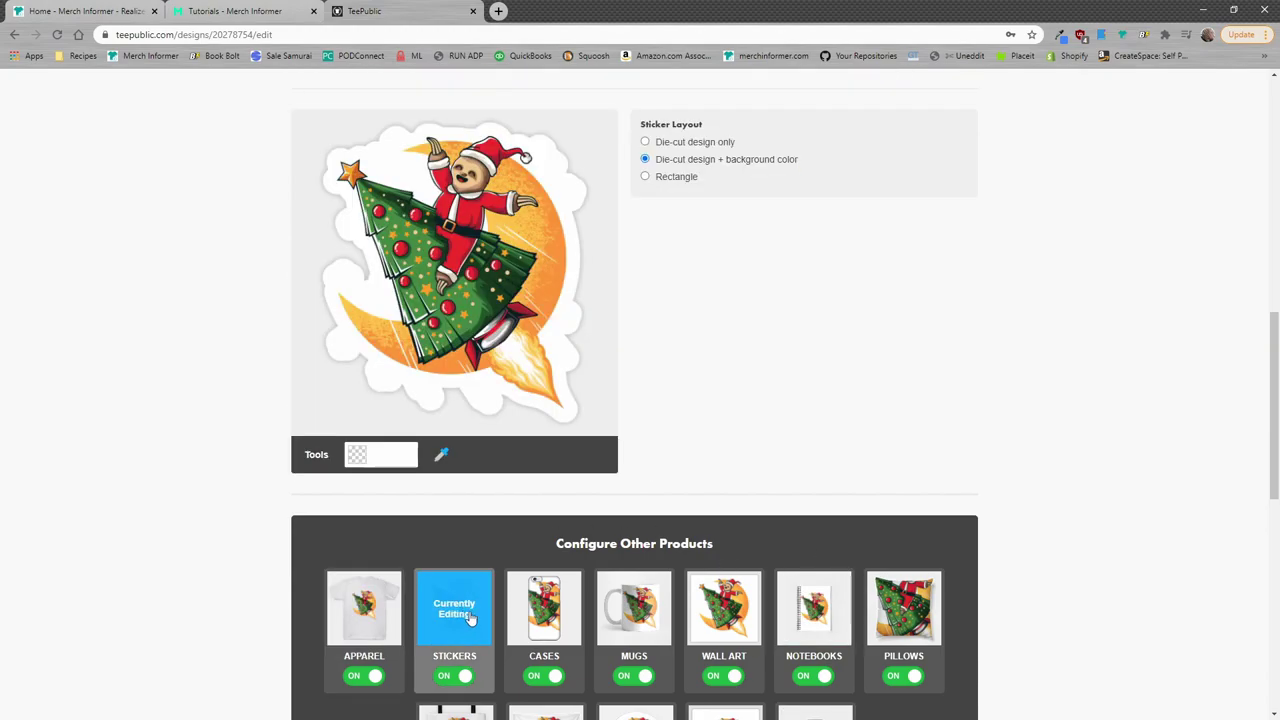
pyautogui.click(544, 610)
pyautogui.click(634, 608)
pyautogui.scroll(3, 838, 391)
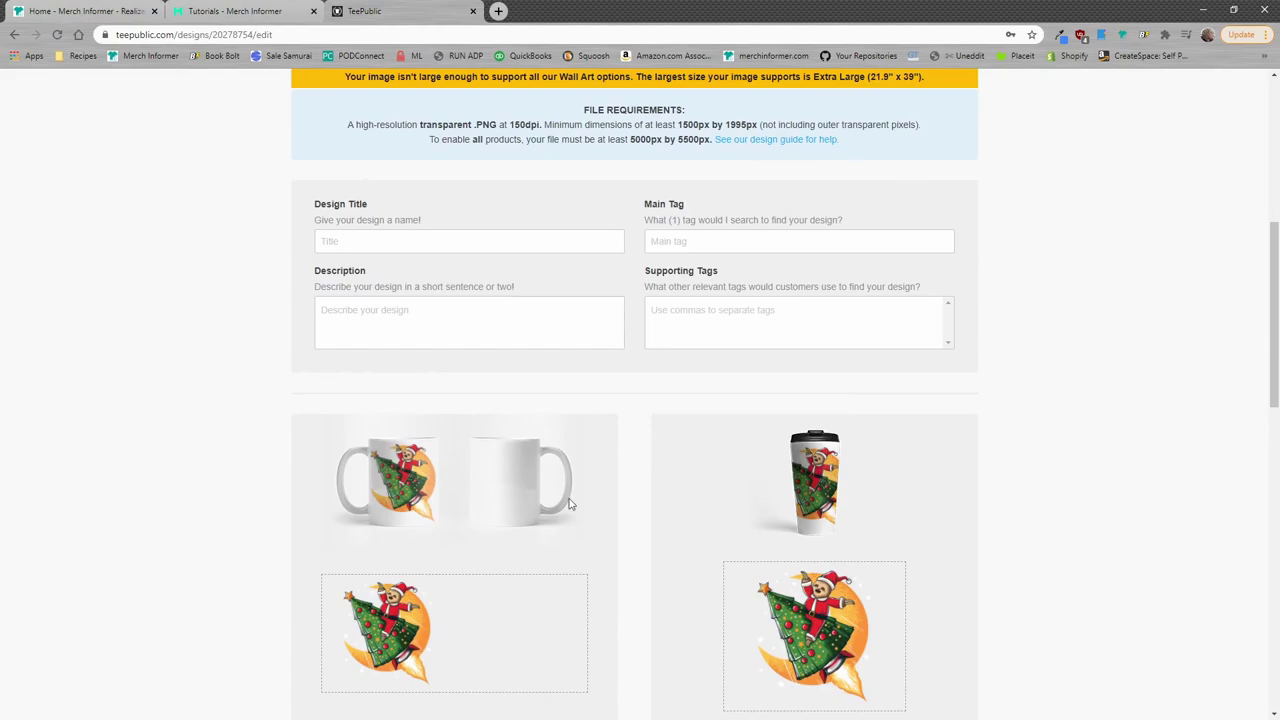
pyautogui.scroll(-3, 570, 504)
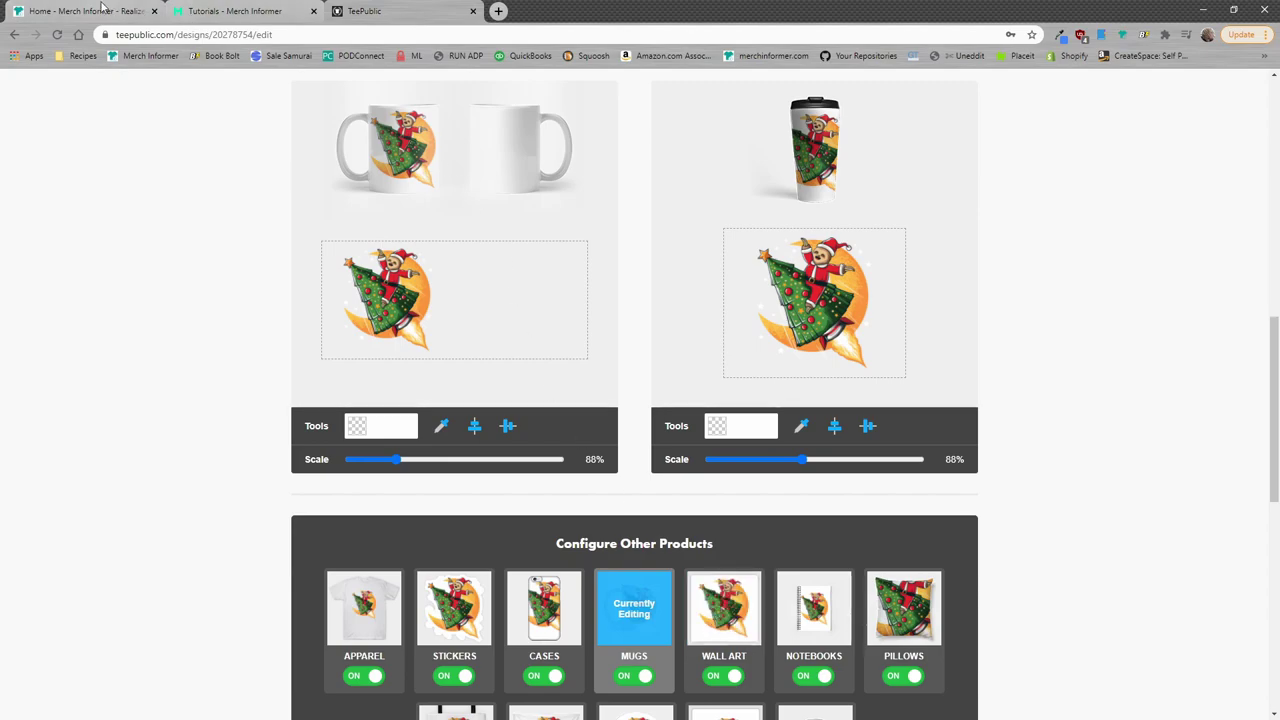
# Switch to Merch Informer and examine the CSV table and services list in the Single Upload Interface application.
pyautogui.click(215, 12)
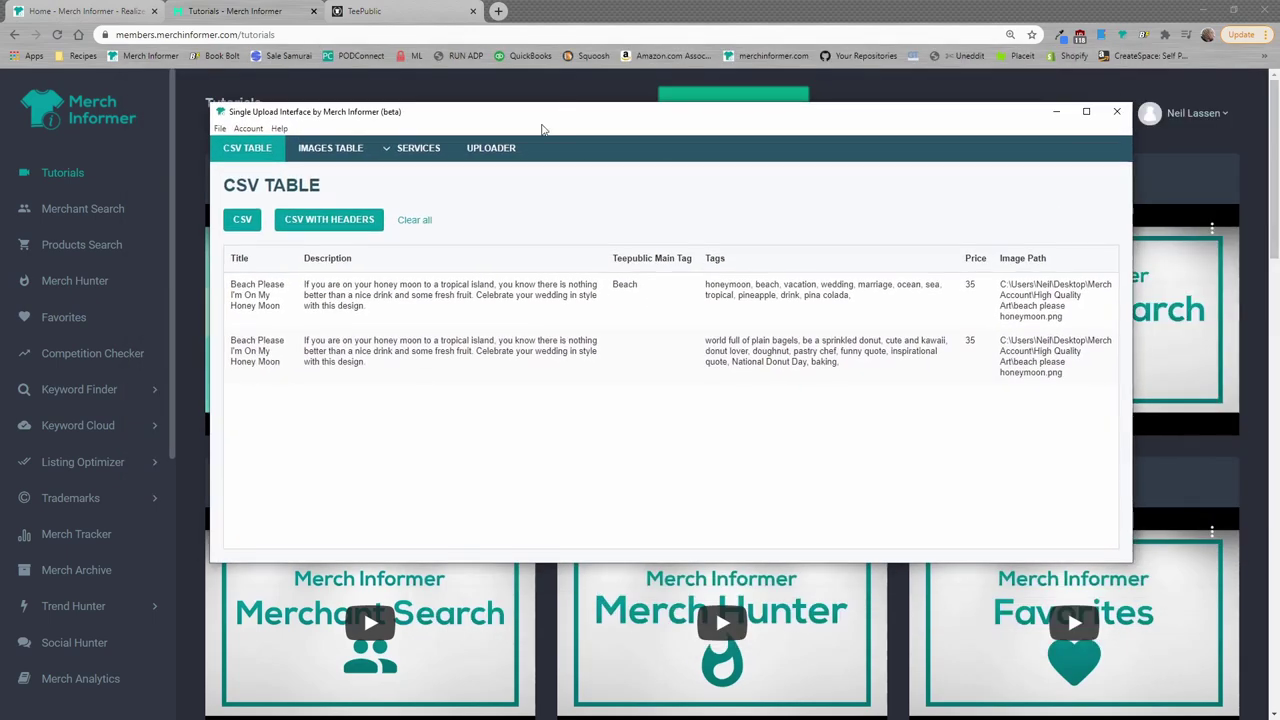
pyautogui.click(412, 147)
pyautogui.click(518, 206)
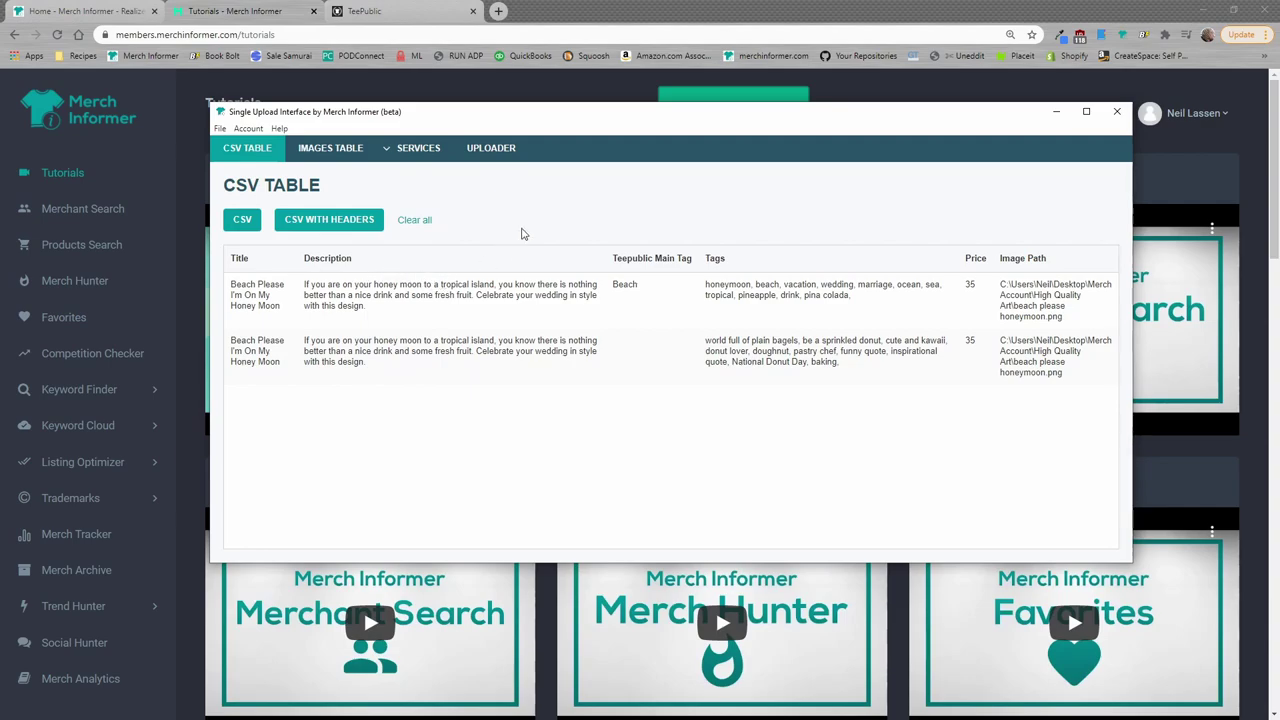
pyautogui.click(412, 147)
pyautogui.click(340, 175)
pyautogui.moveTo(505, 111)
pyautogui.mouseDown()
pyautogui.moveTo(505, 140)
pyautogui.moveTo(505, 119)
pyautogui.mouseUp()
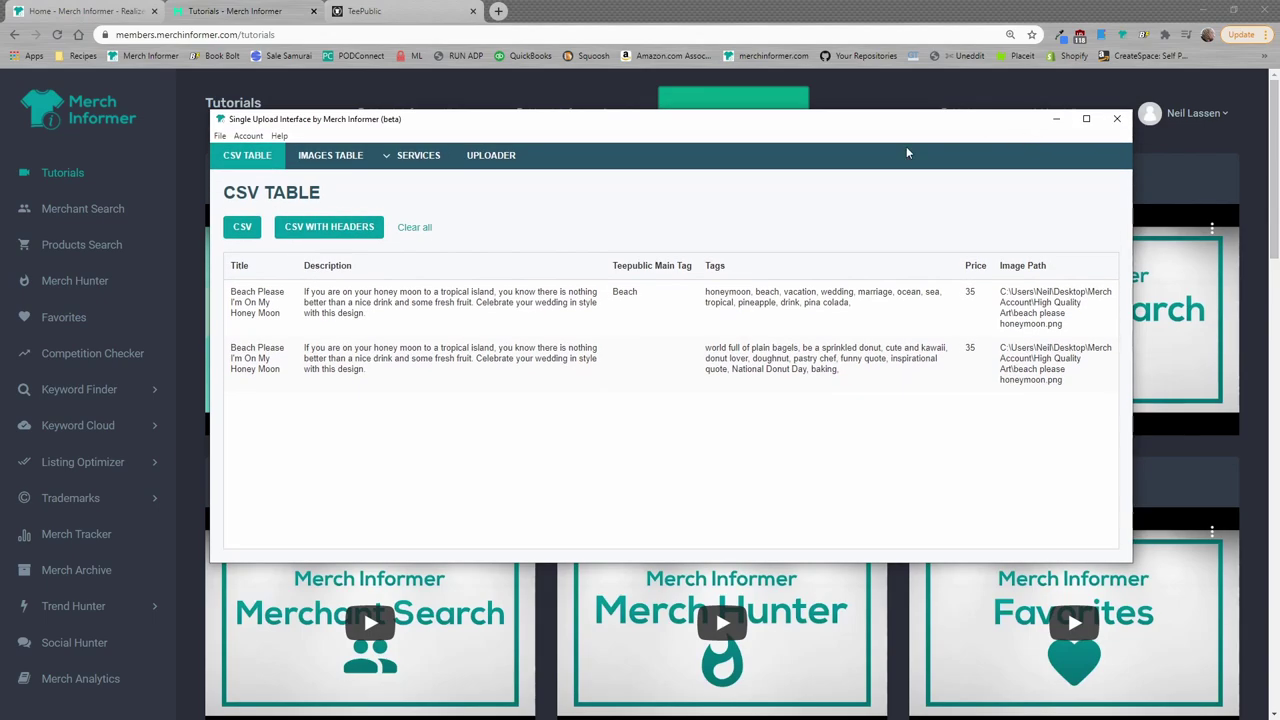
pyautogui.click(760, 100)
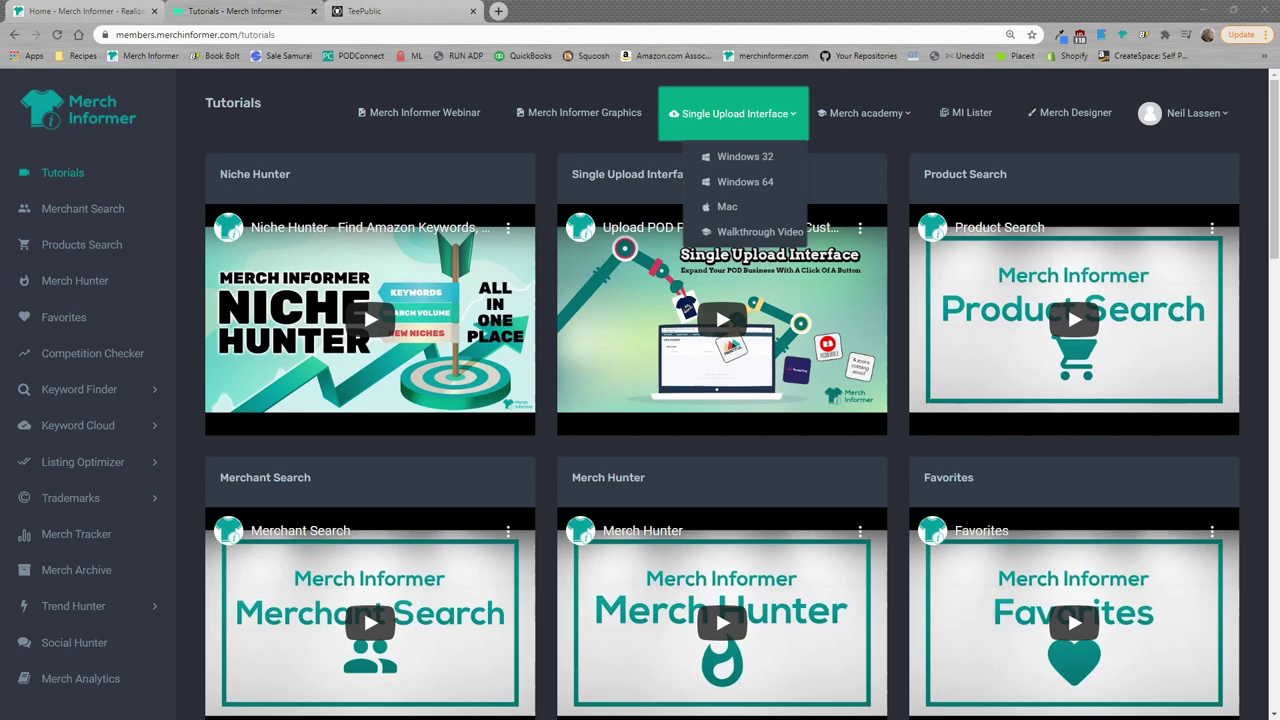
# Switch to the Single Upload Interface, open the TeePublic service settings and maximize the window.
pyautogui.hotkey('alt', 'Tab')
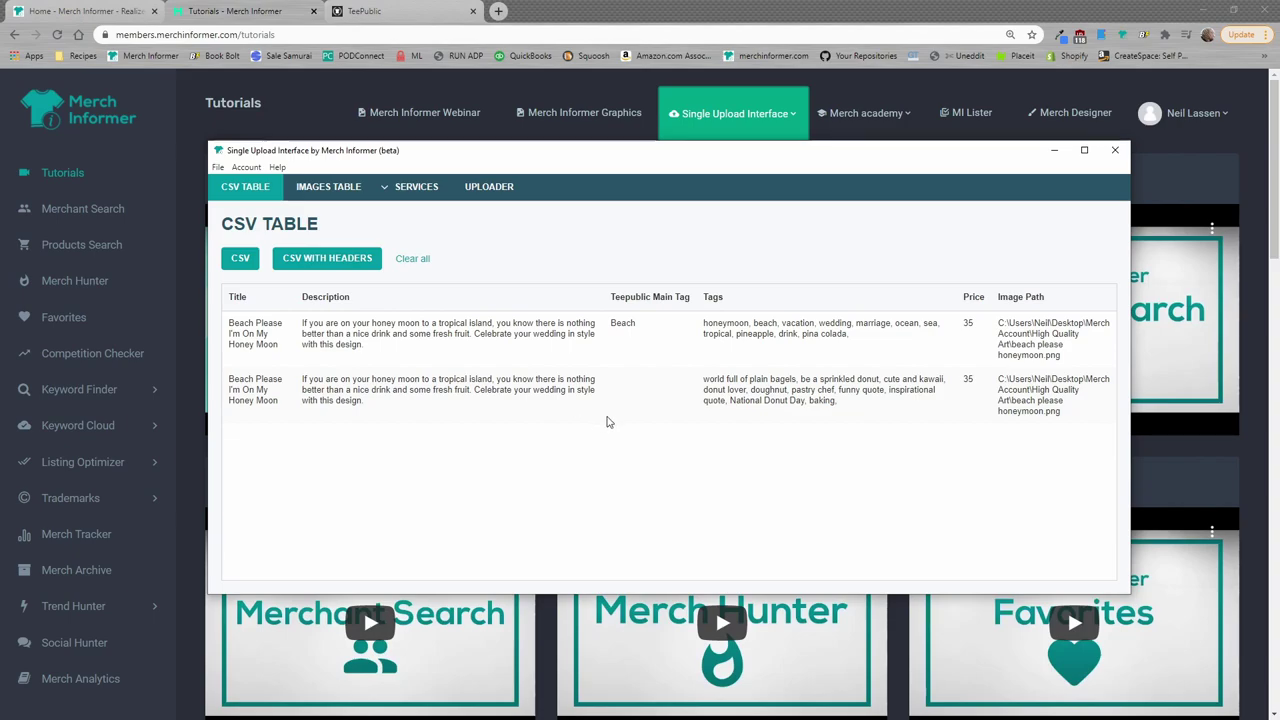
pyautogui.click(418, 189)
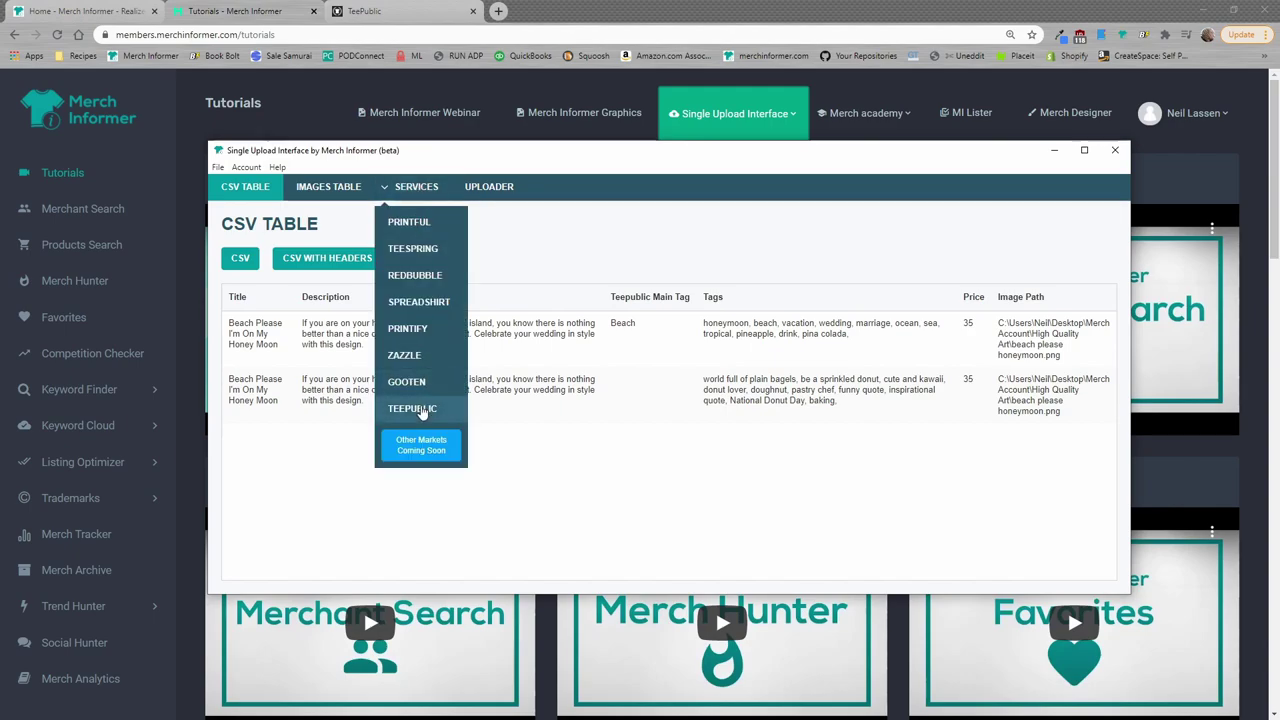
pyautogui.click(421, 410)
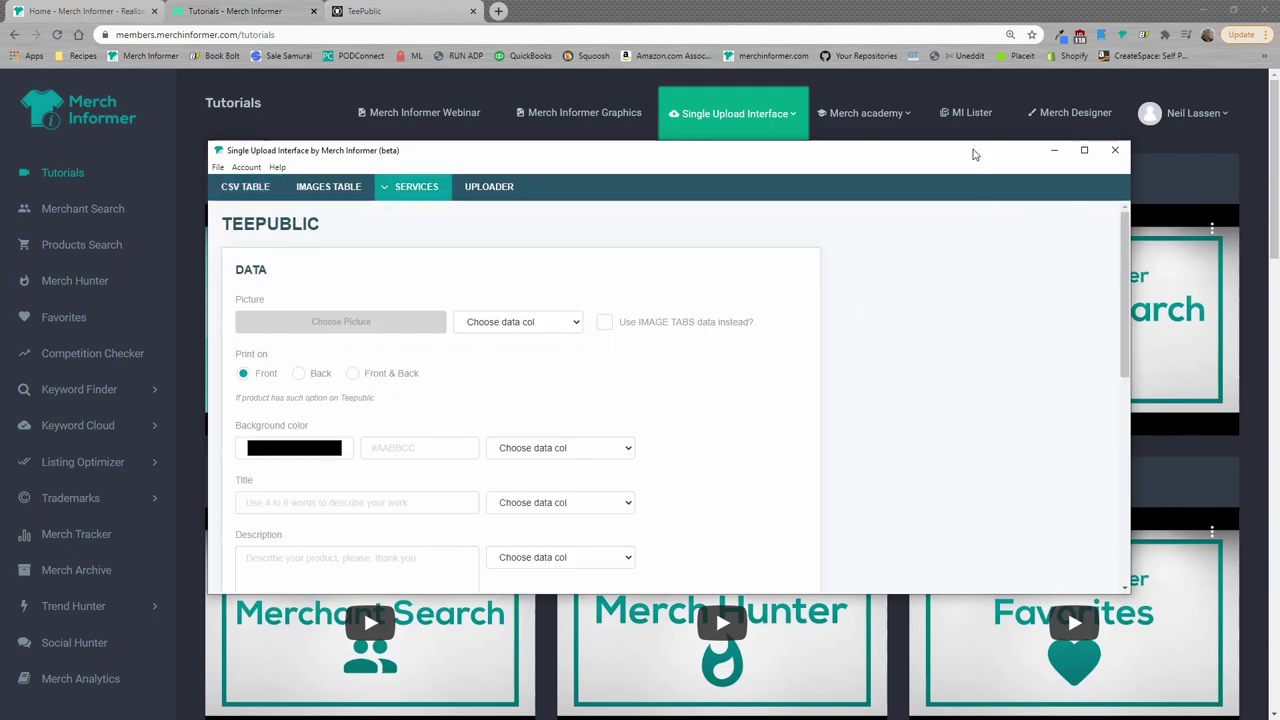
pyautogui.moveTo(969, 158); pyautogui.dragTo(949, 3)
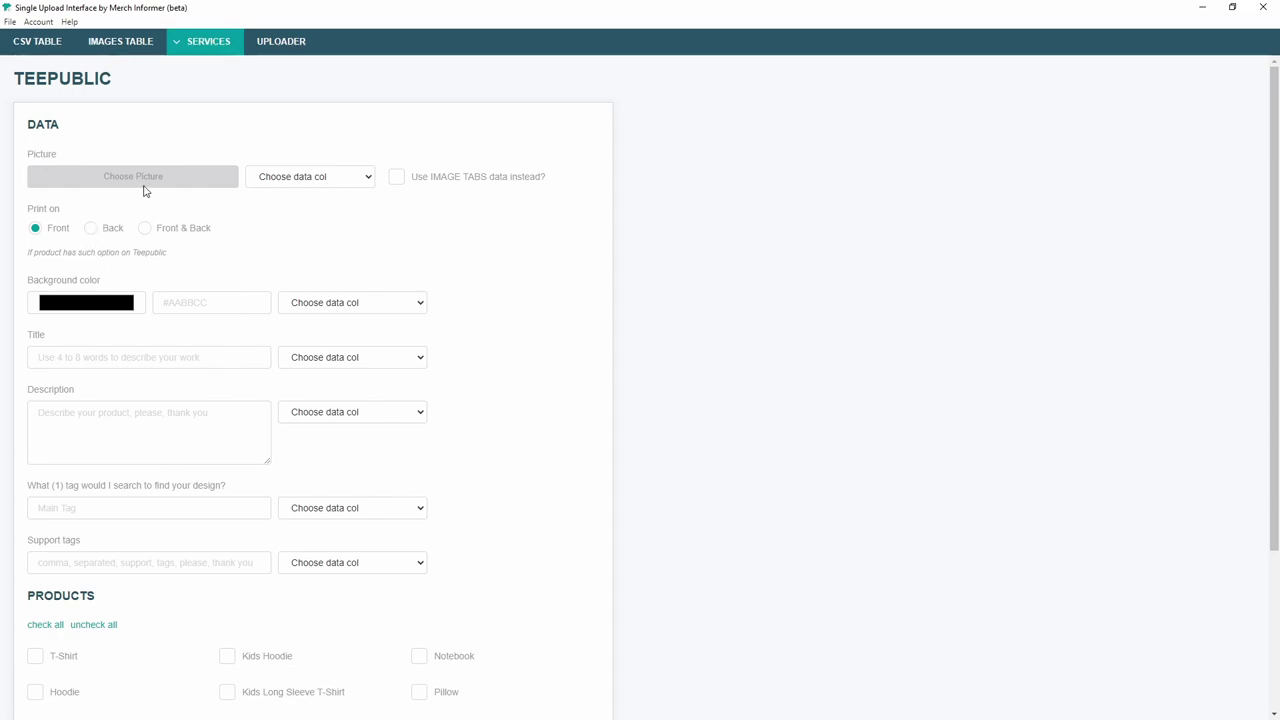
# Assign the Image Path data column to Picture and look at the background color picker, leaving the color as is.
pyautogui.click(297, 178)
pyautogui.click(302, 266)
pyautogui.scroll(-1, 197, 260)
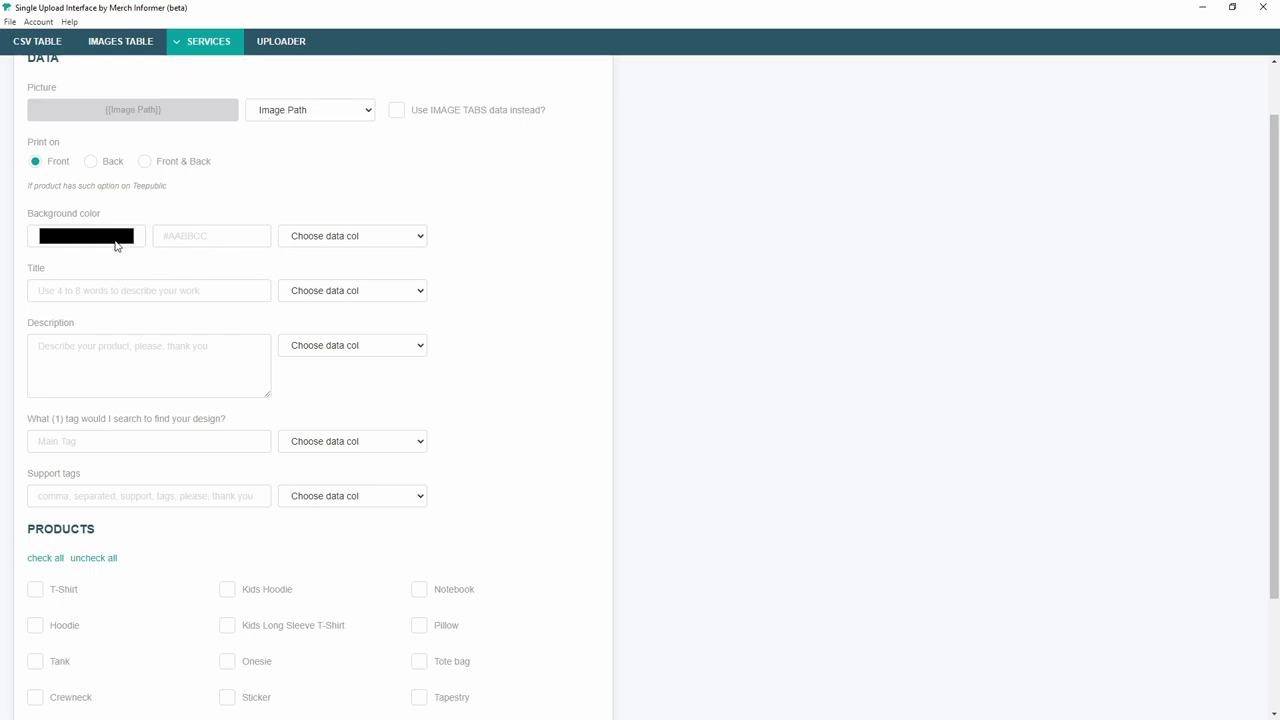
pyautogui.click(116, 245)
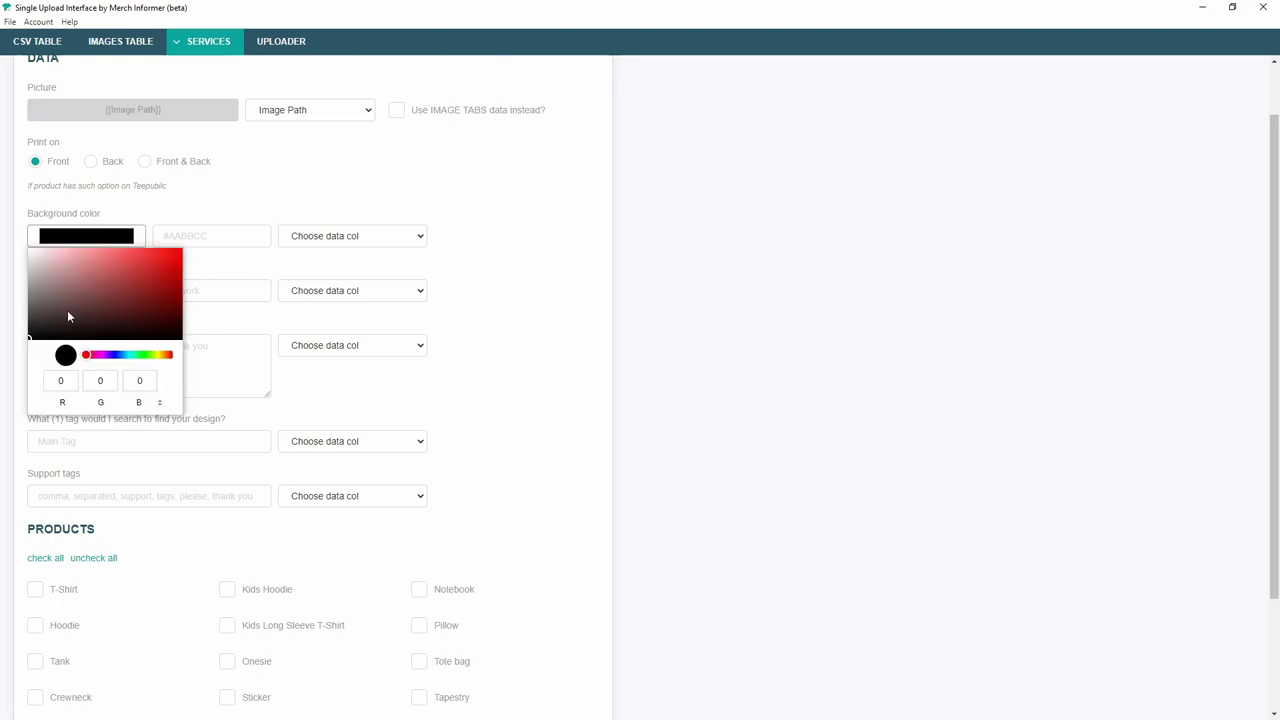
pyautogui.click(571, 323)
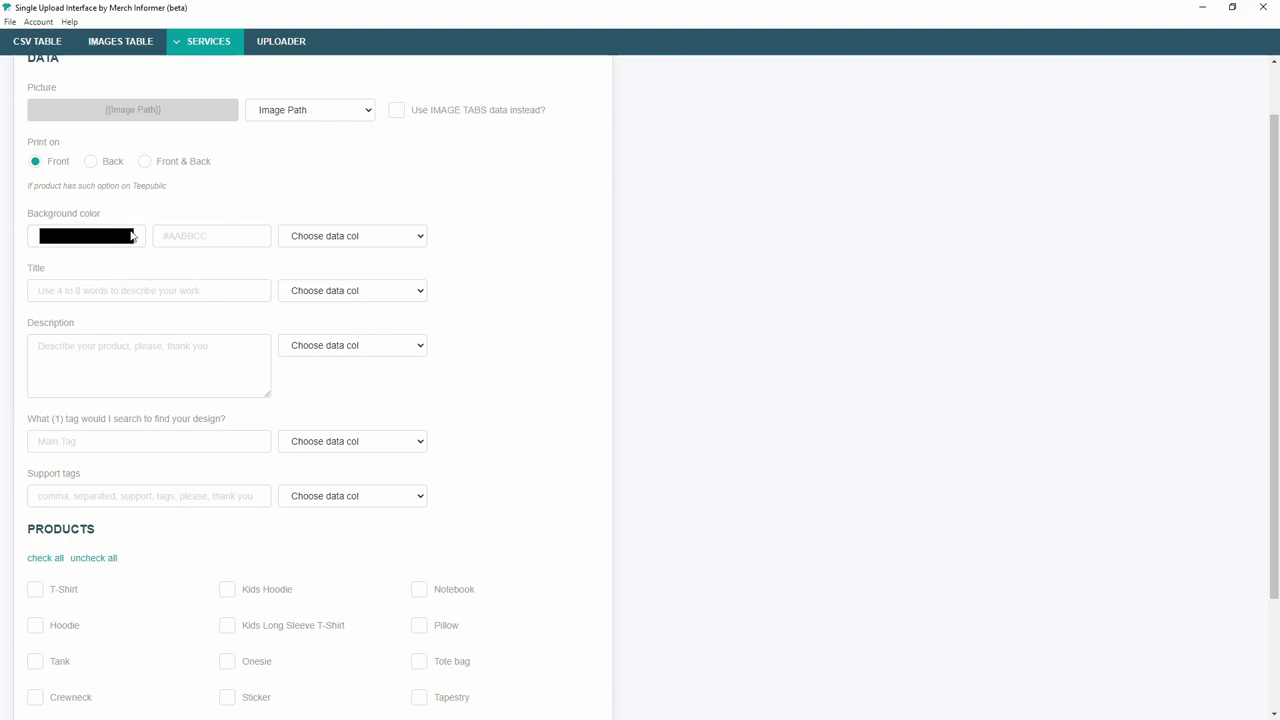
# Map the title, description, main tag and support tags to the Title, Description, Teepublic Main Tag and Tags data columns.
pyautogui.click(292, 290)
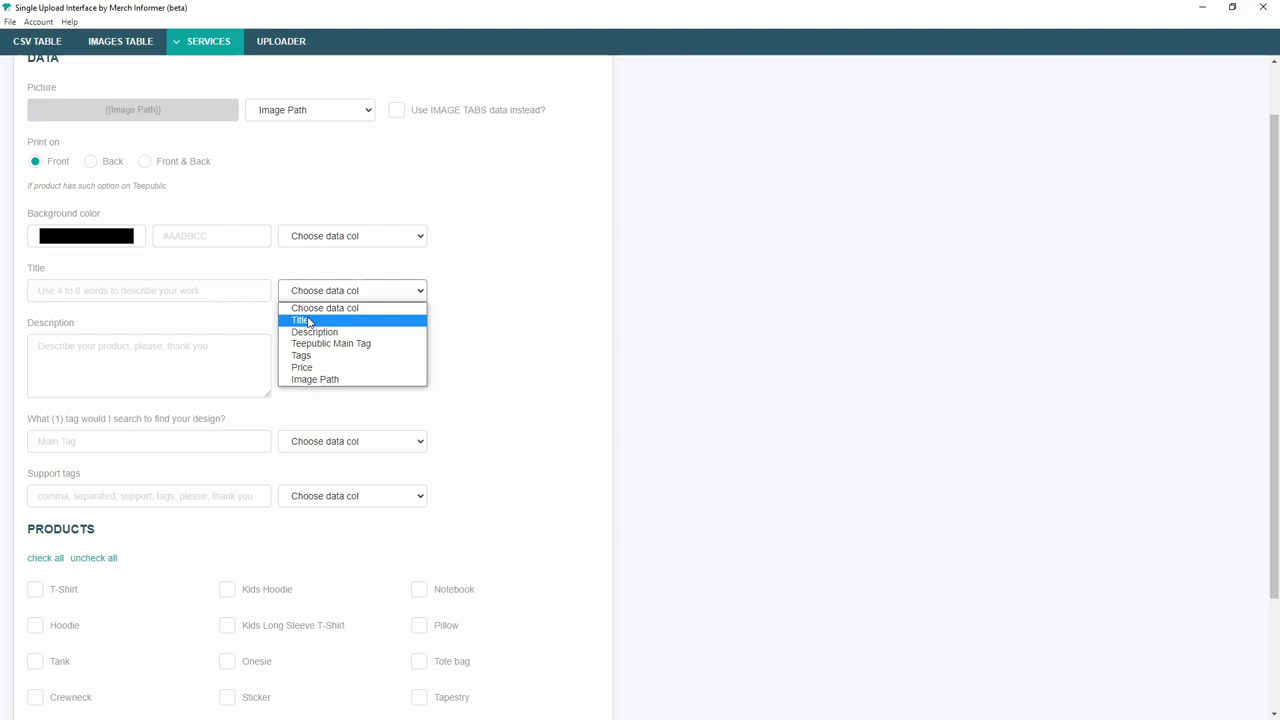
pyautogui.click(308, 321)
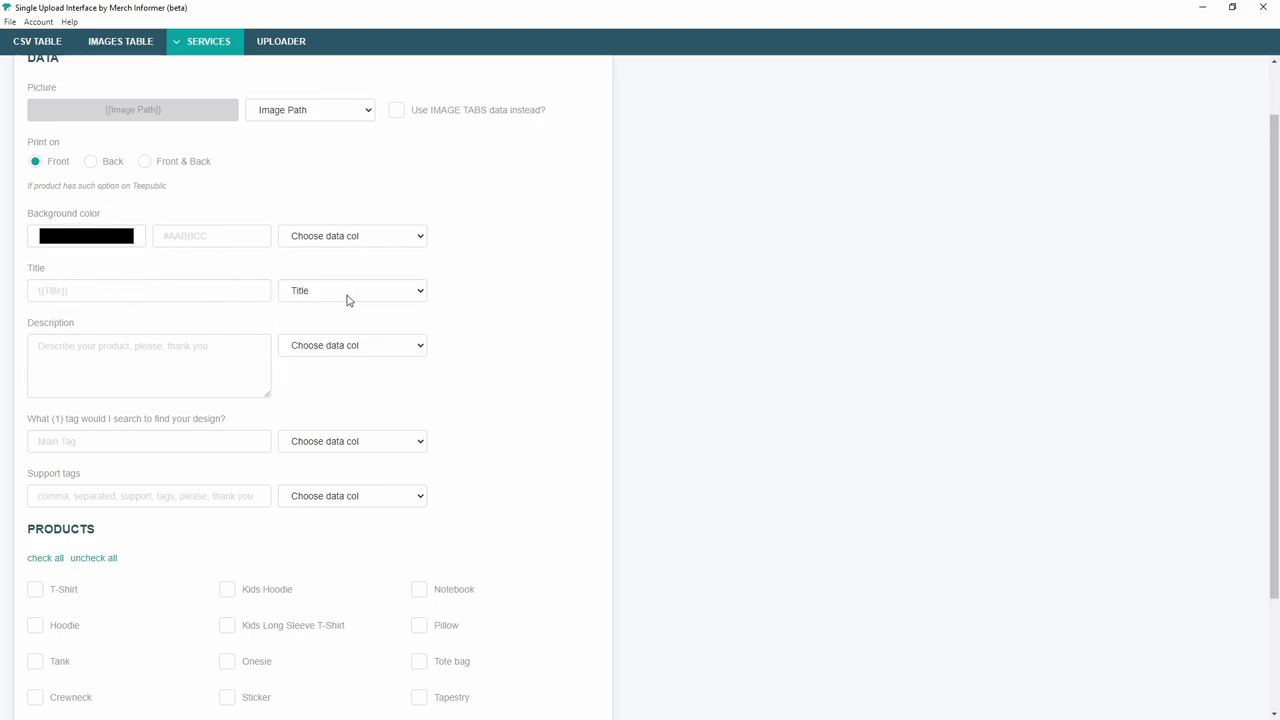
pyautogui.click(328, 350)
pyautogui.click(314, 386)
pyautogui.click(348, 445)
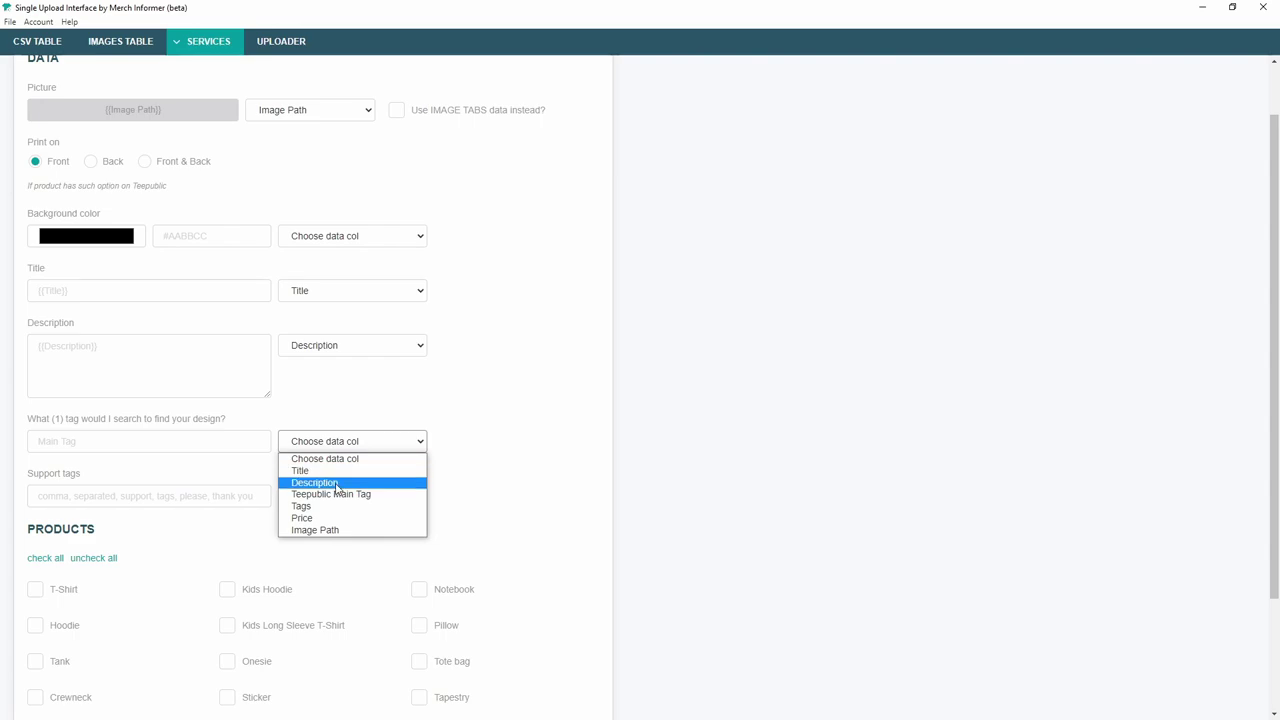
pyautogui.click(330, 492)
pyautogui.click(327, 500)
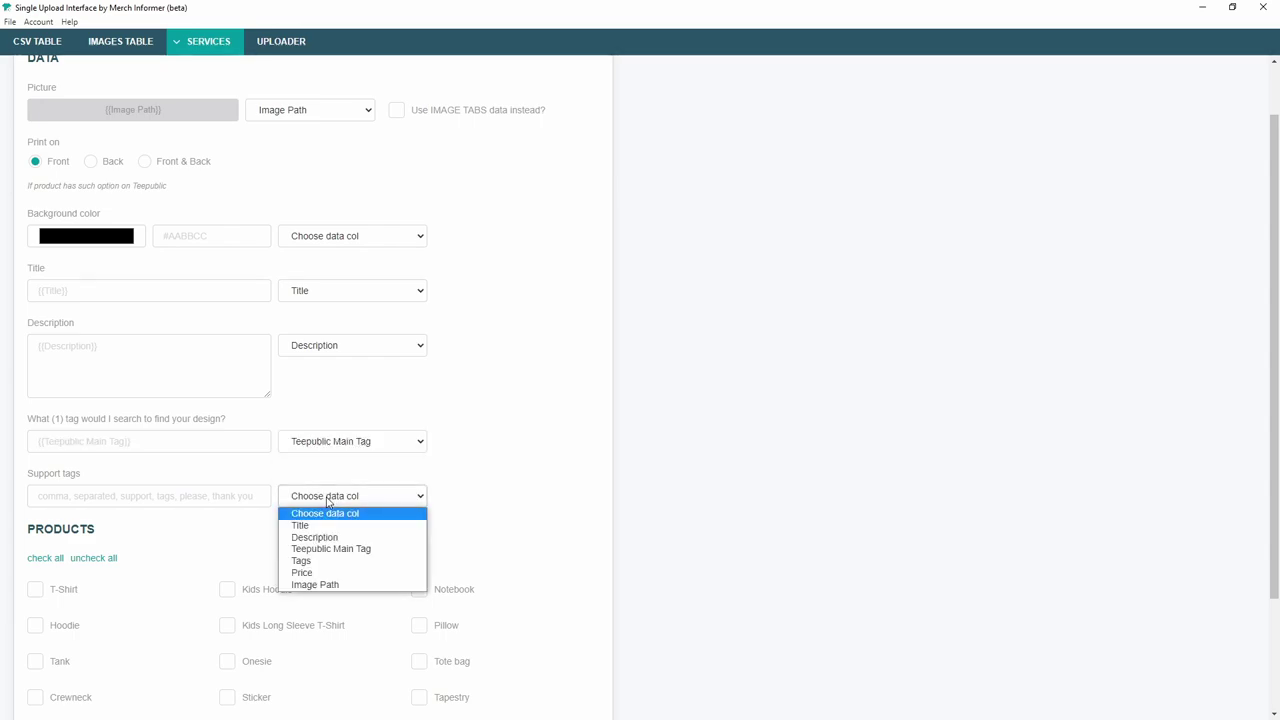
pyautogui.click(322, 561)
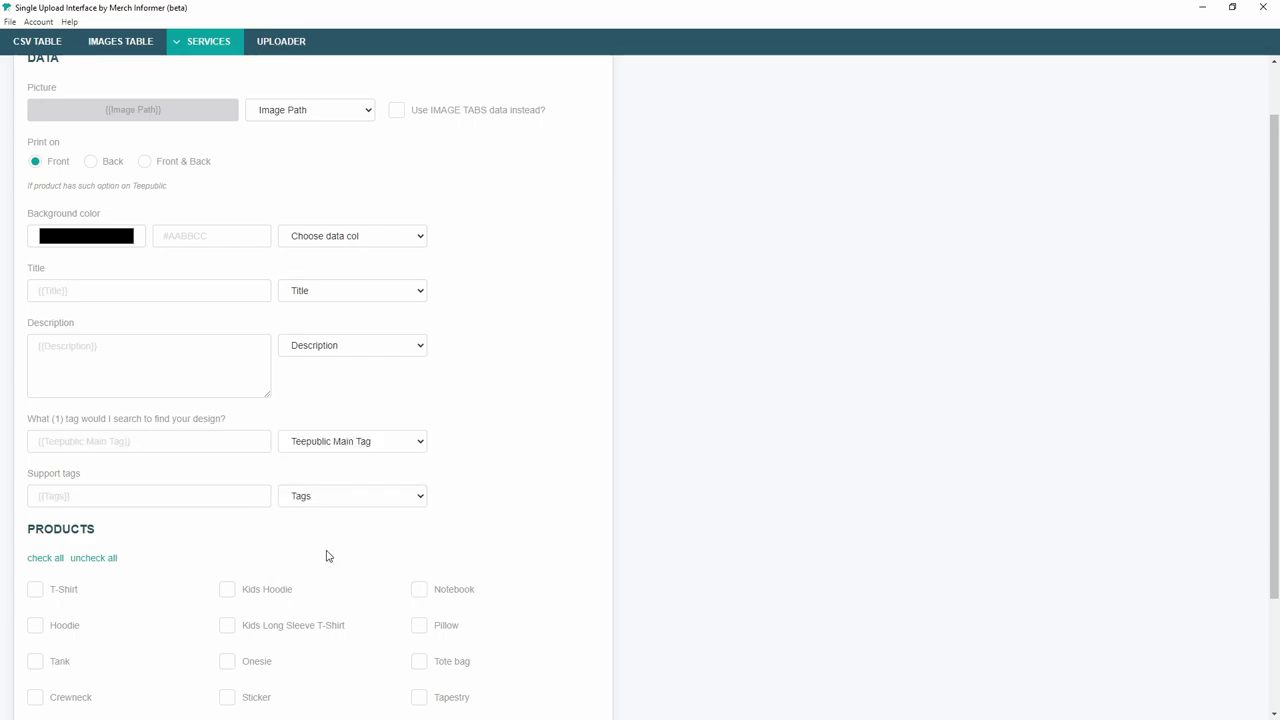
# Enable all TeePublic products and restrict the product colors to the Dark Only set.
pyautogui.scroll(-3, 530, 426)
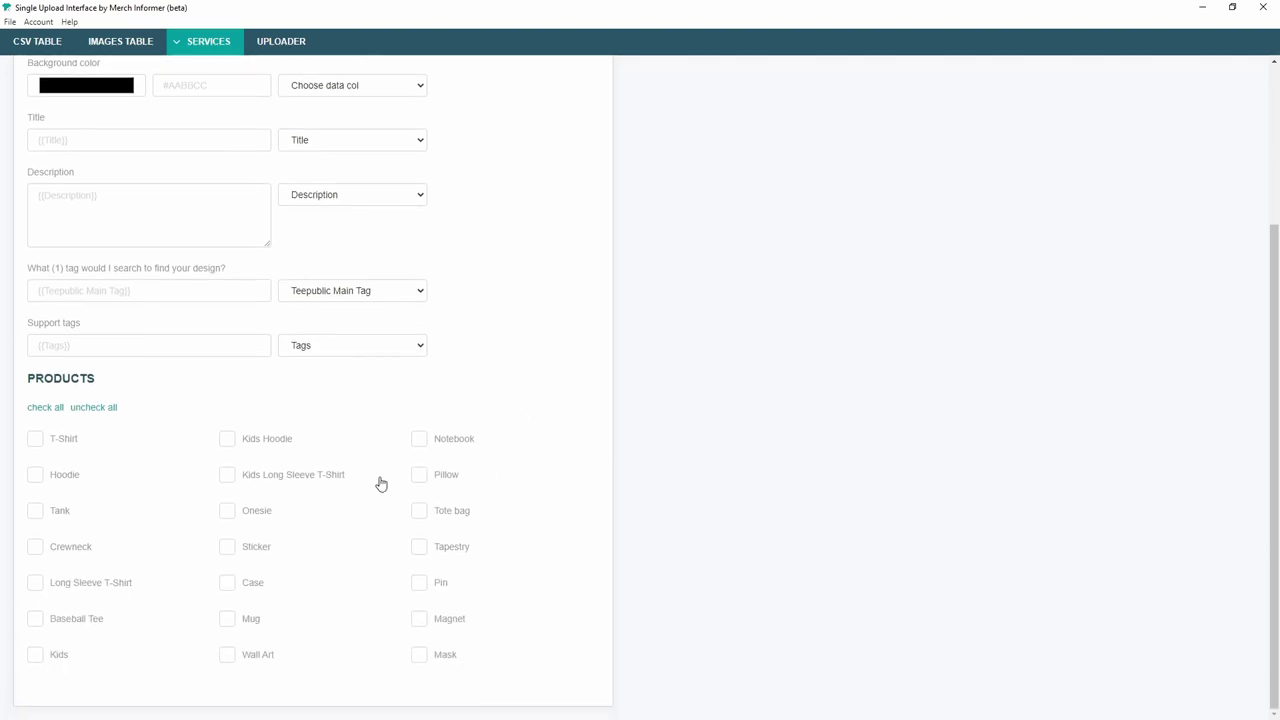
pyautogui.click(45, 410)
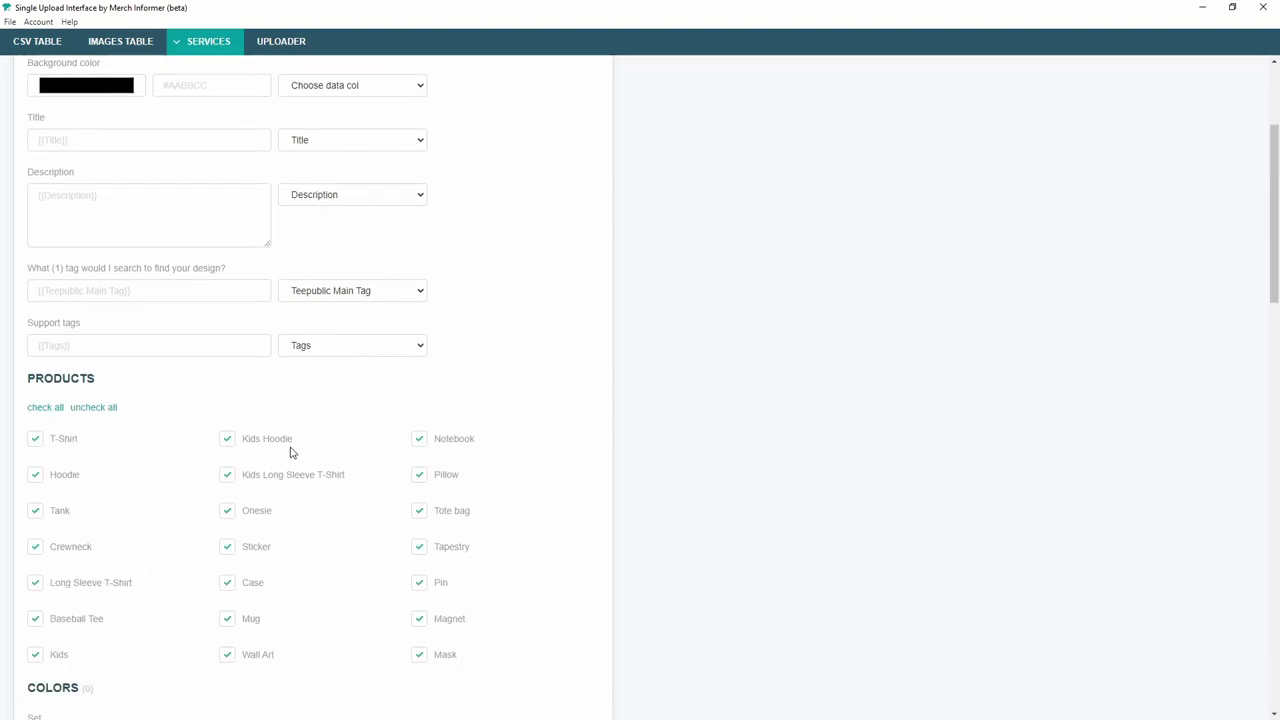
pyautogui.click(227, 440)
pyautogui.click(232, 477)
pyautogui.click(228, 440)
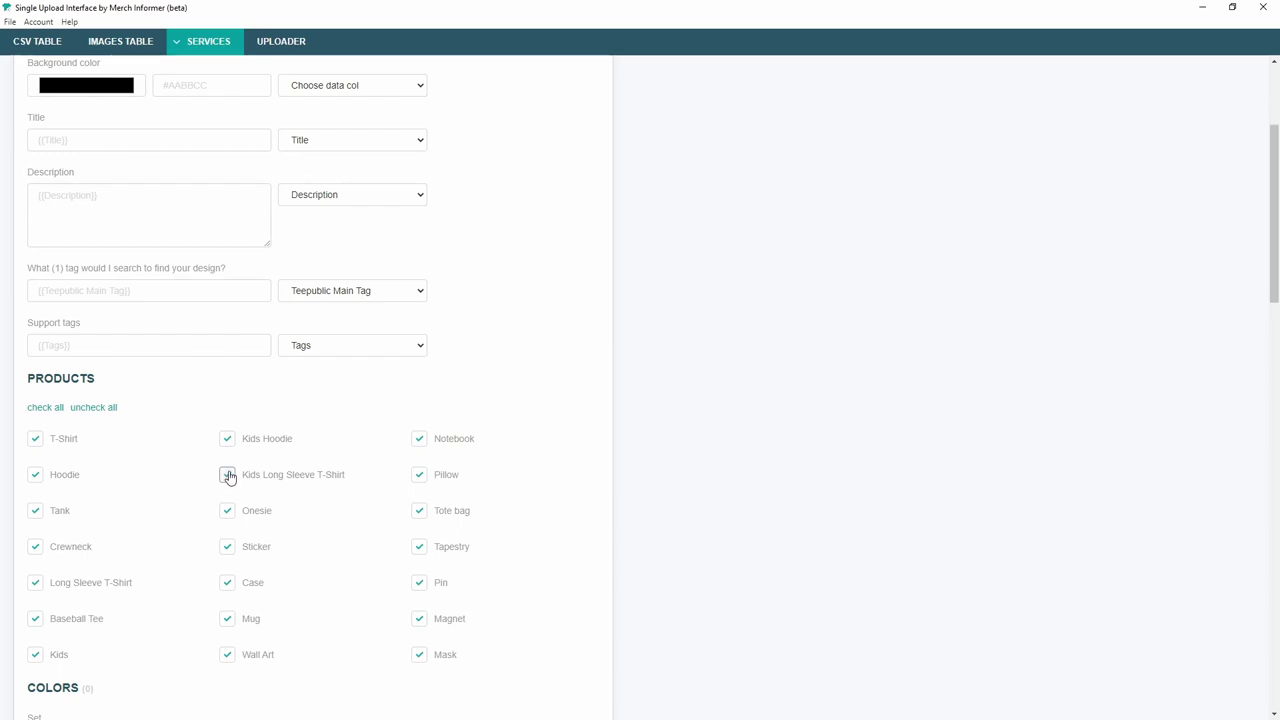
pyautogui.scroll(-4, 290, 470)
pyautogui.scroll(-1, 291, 475)
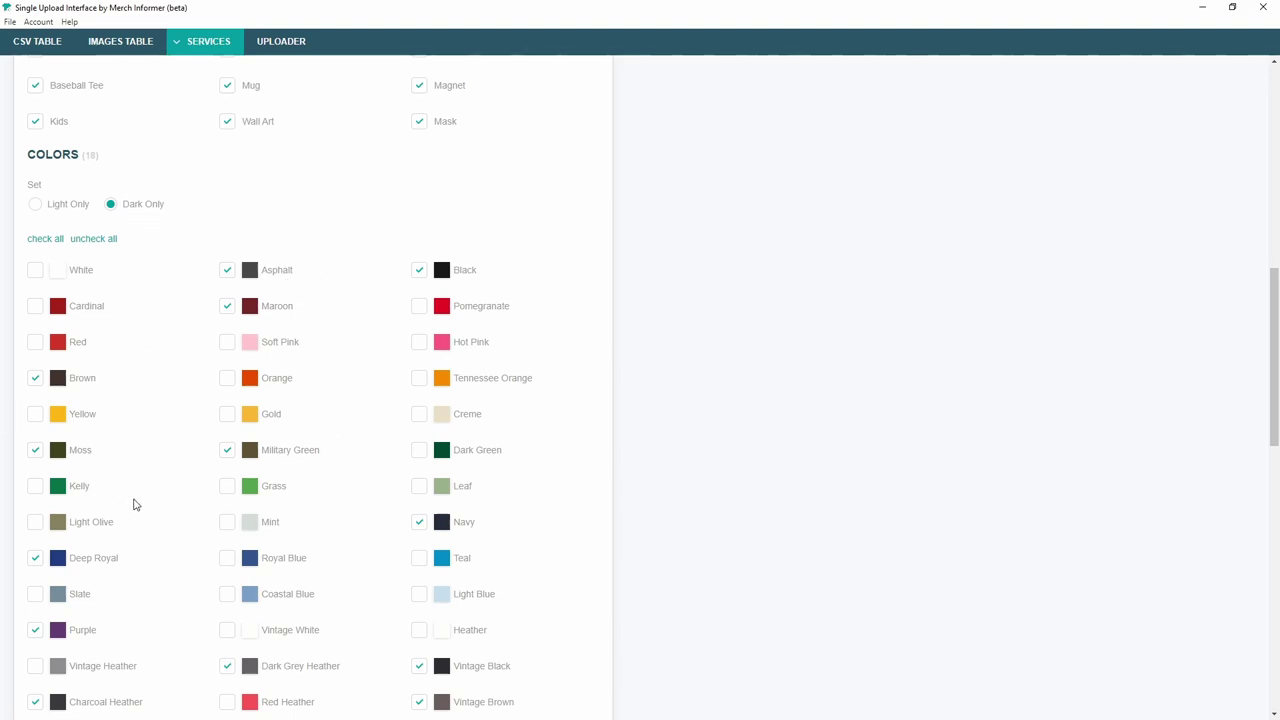
# Set sticker and magnet layouts to die-cut design + background color, edge-to-edge printing to Yes, orientation to Portrait and aspect ratio to 3:4.
pyautogui.scroll(-5, 134, 503)
pyautogui.scroll(-3, 205, 486)
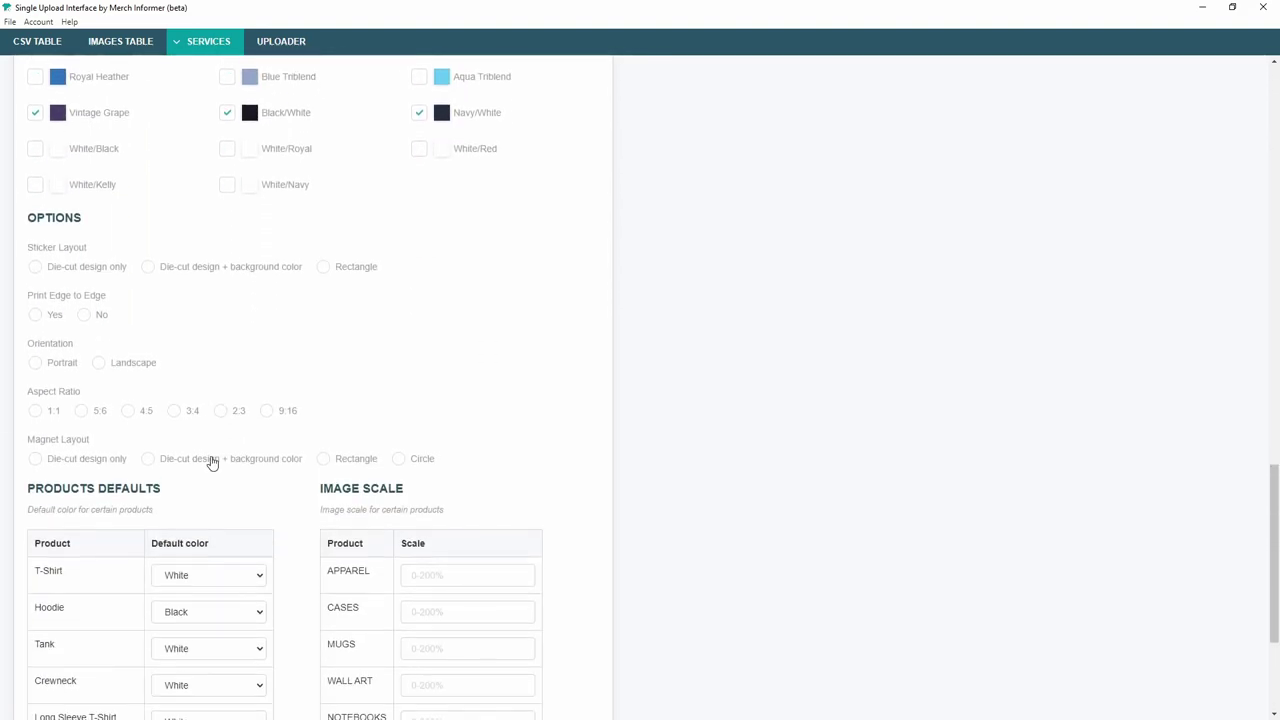
pyautogui.click(147, 268)
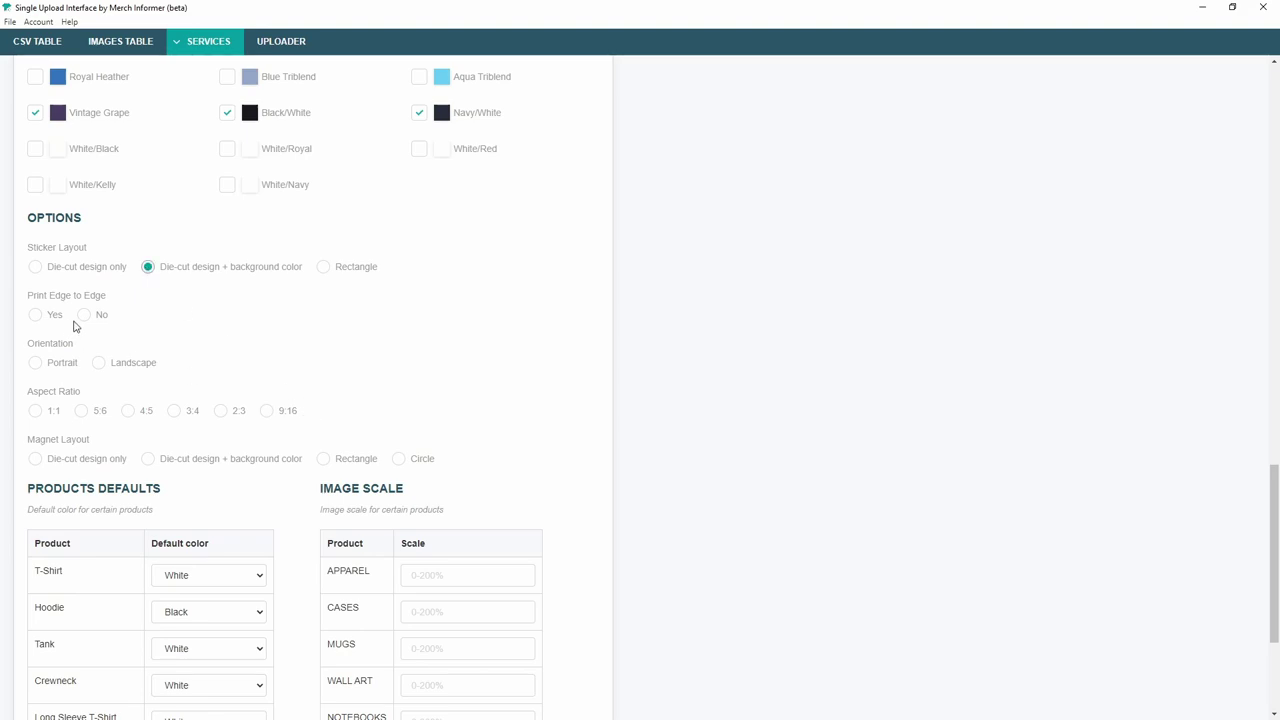
pyautogui.click(35, 316)
pyautogui.click(36, 366)
pyautogui.click(175, 412)
pyautogui.scroll(-2, 340, 450)
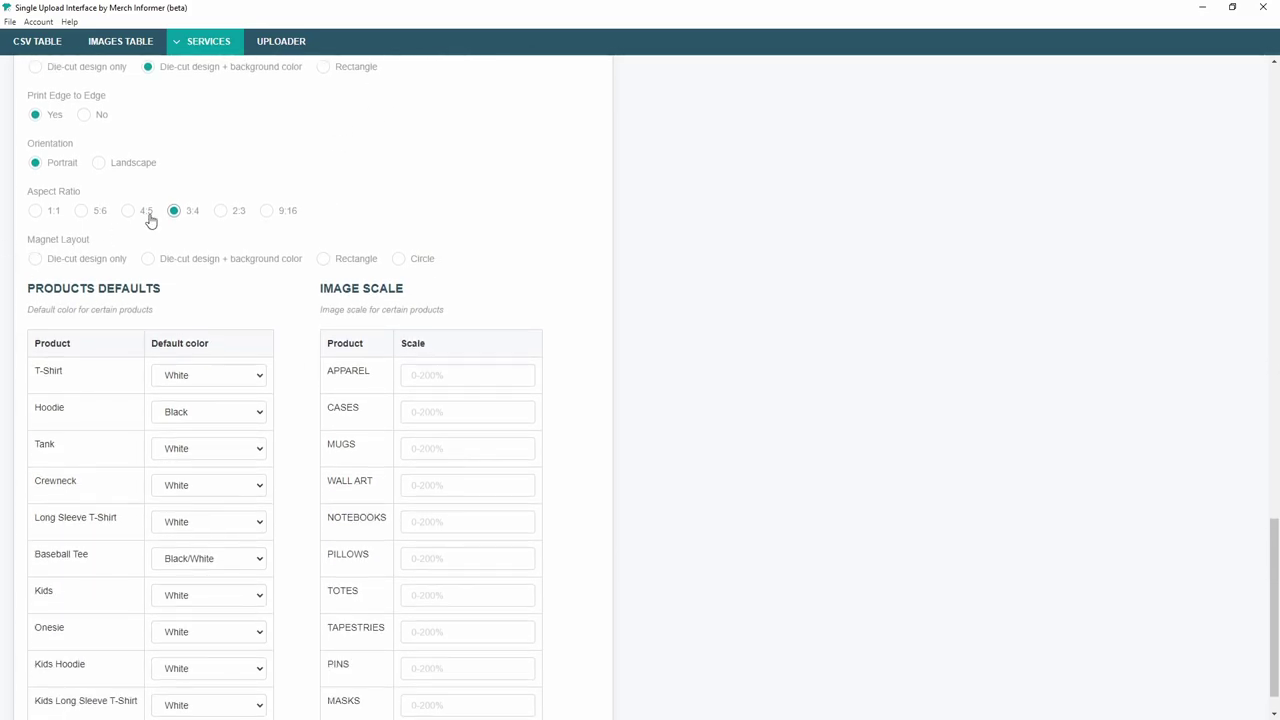
pyautogui.click(149, 259)
# Switch to the TeePublic design page in the browser and set the T-shirt's default color to Black in the apparel configuration.
pyautogui.scroll(-1, 345, 367)
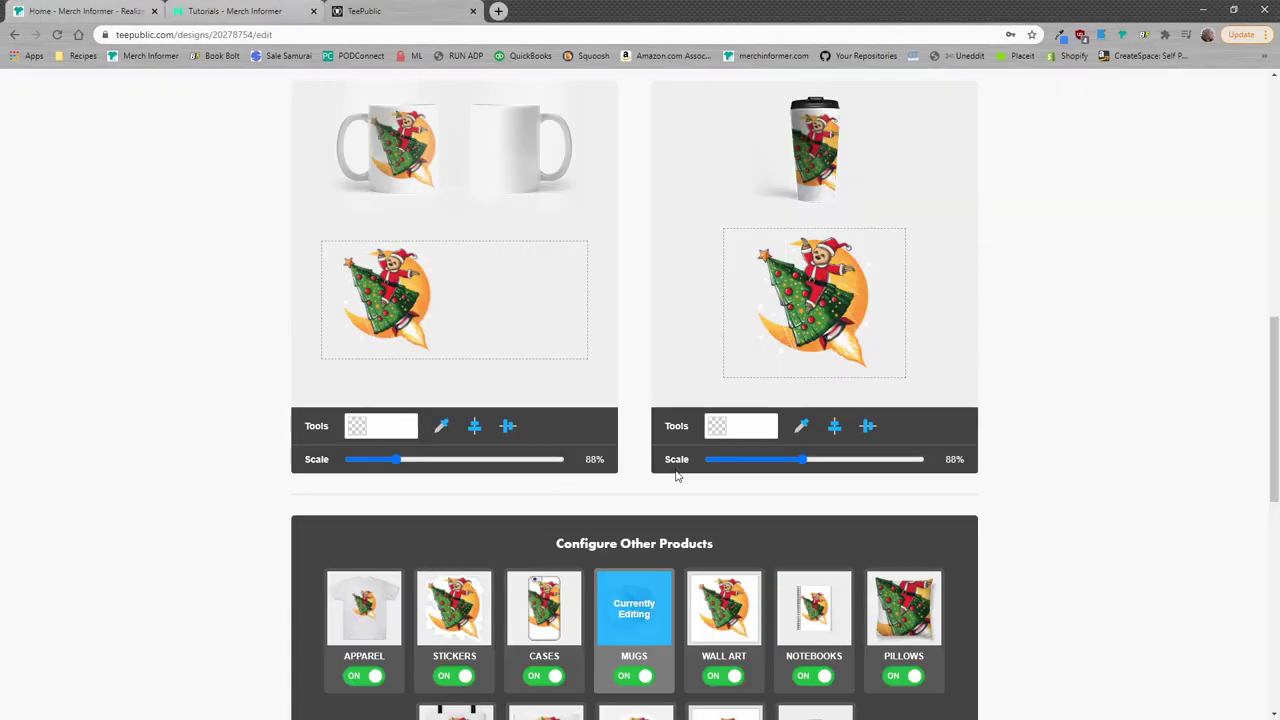
pyautogui.scroll(-5, 677, 477)
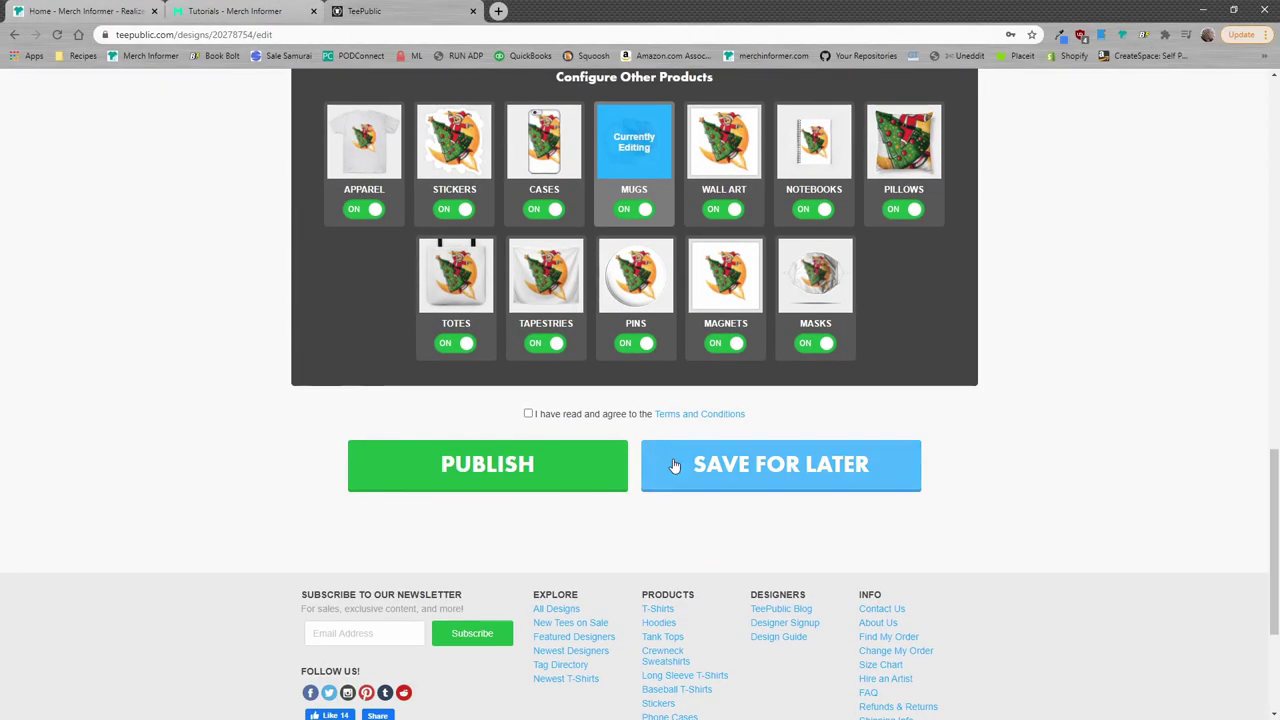
pyautogui.scroll(2, 674, 463)
pyautogui.click(364, 282)
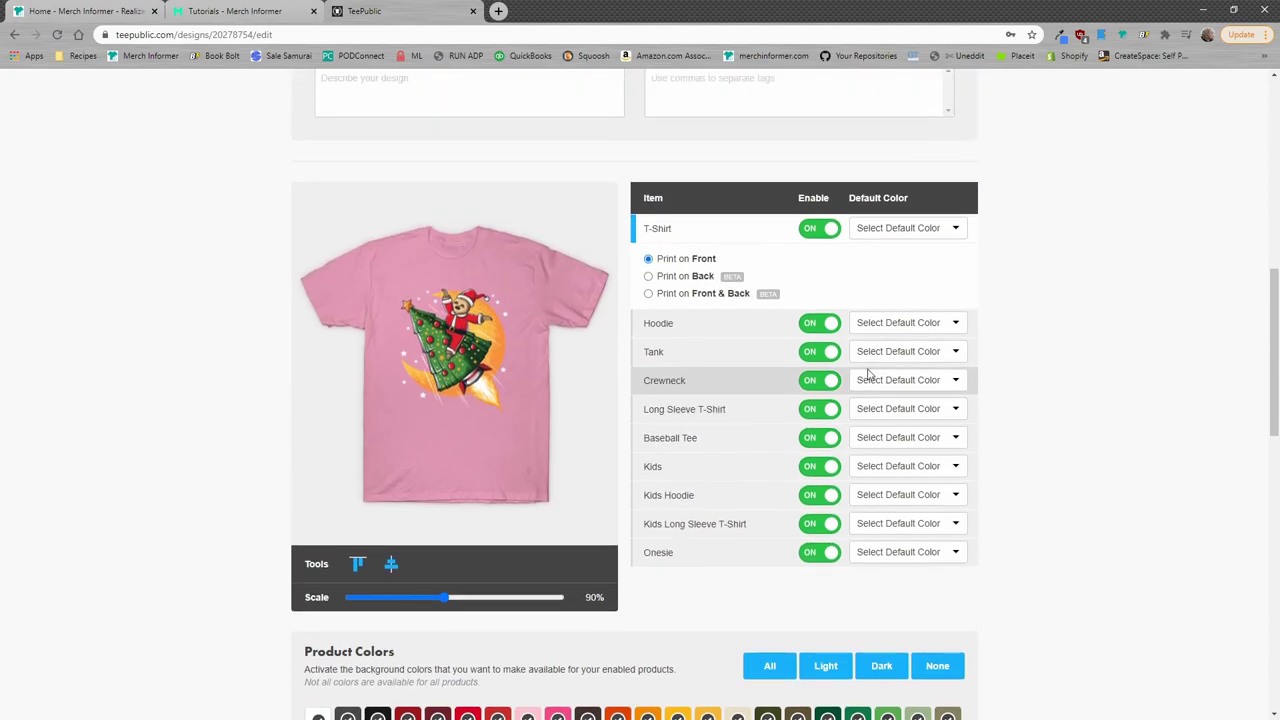
pyautogui.click(903, 230)
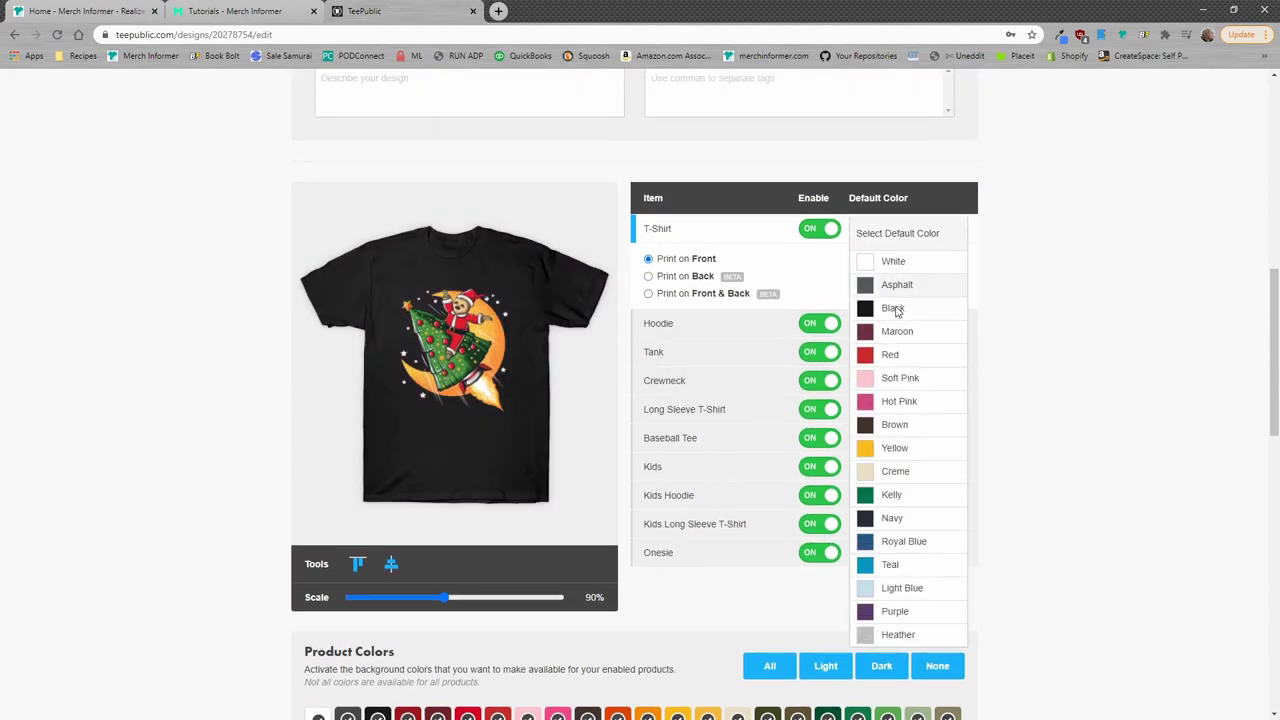
pyautogui.click(896, 310)
# Return to the maximized Single Upload Interface and set the T-shirt's default color to Black in the product defaults.
pyautogui.hotkey('alt', 'Tab')
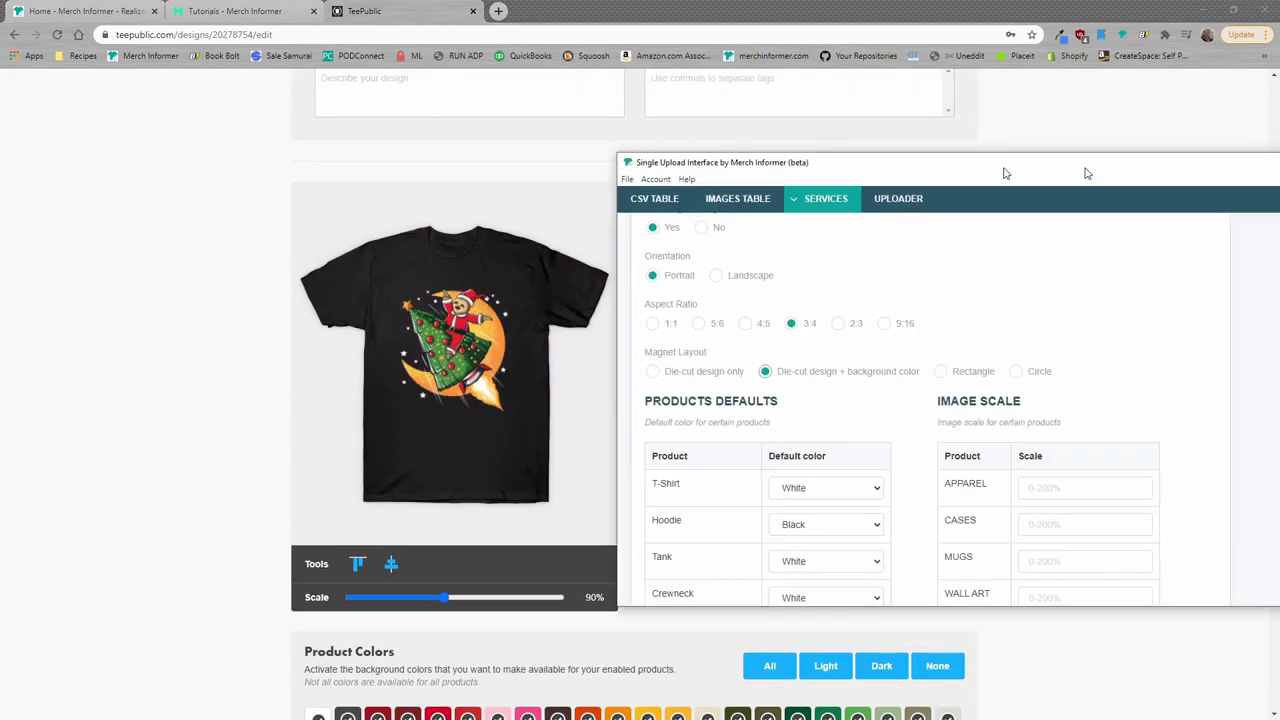
pyautogui.doubleClick(1086, 168)
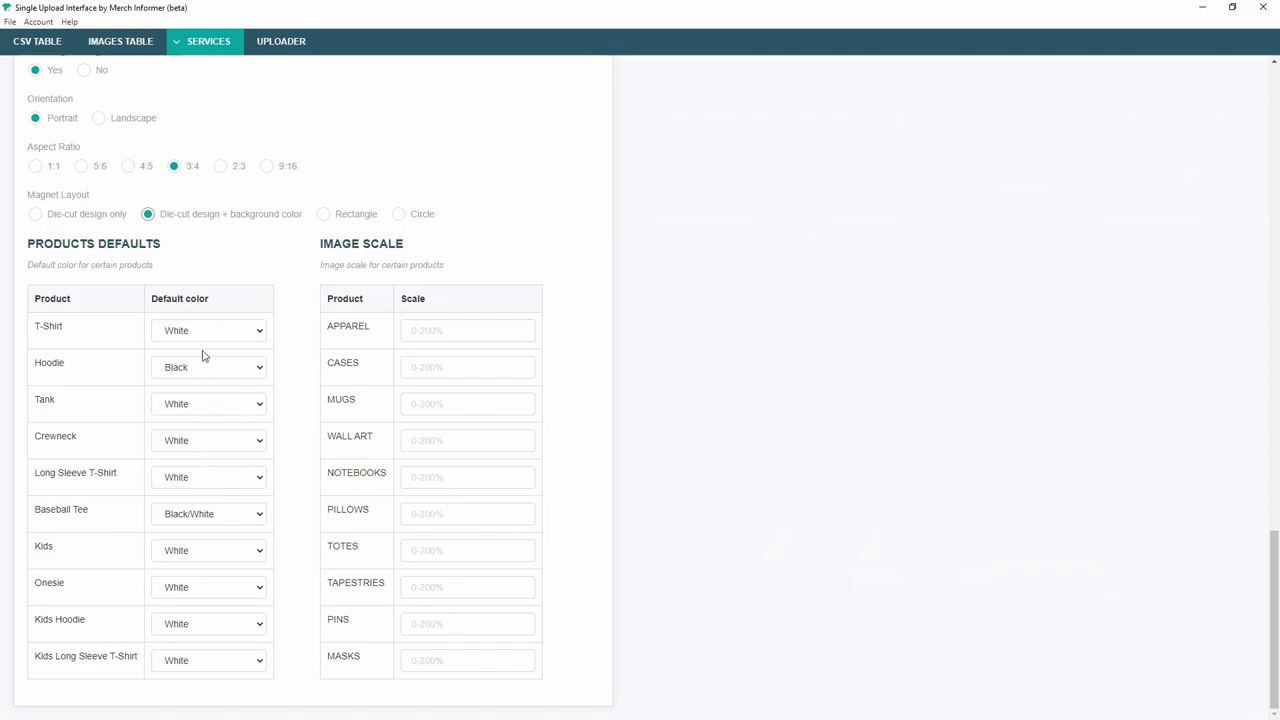
pyautogui.click(212, 335)
pyautogui.click(185, 372)
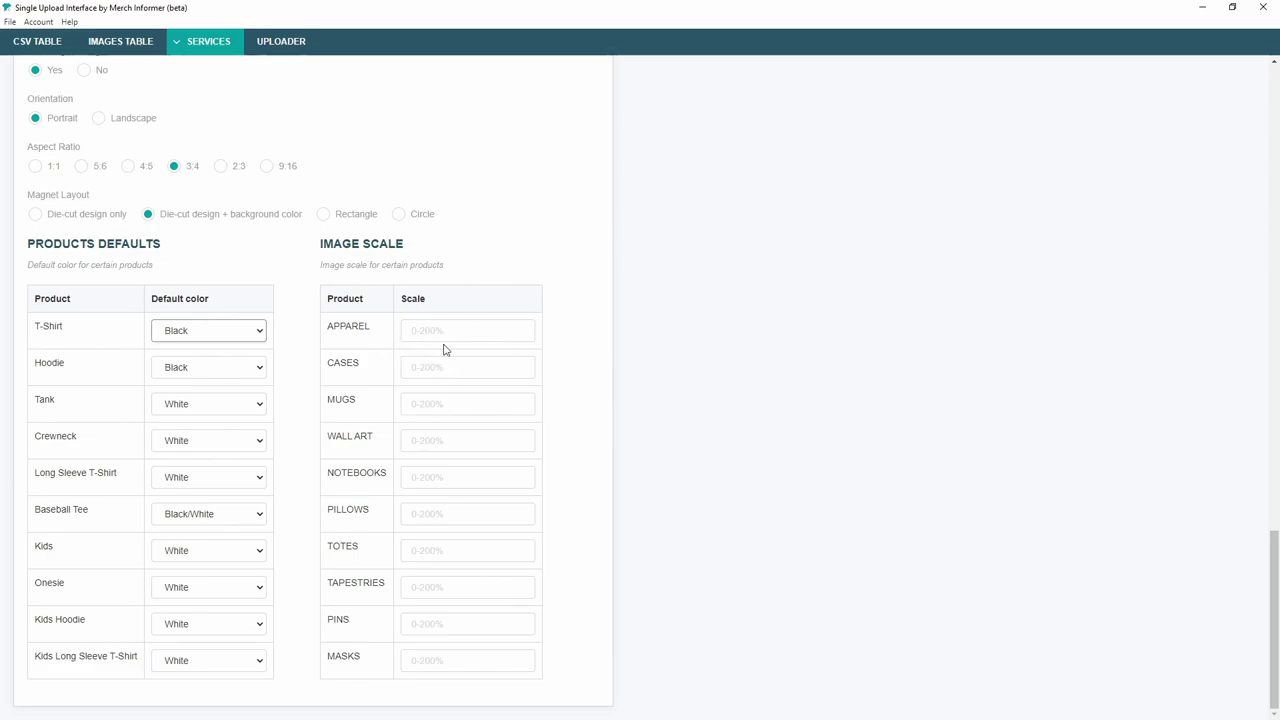
# Switch to TeePublic, open the masks configuration and set the artwork scale on the pleated mask mockup to 79%.
pyautogui.moveTo(609, 7); pyautogui.dragTo(771, 34)
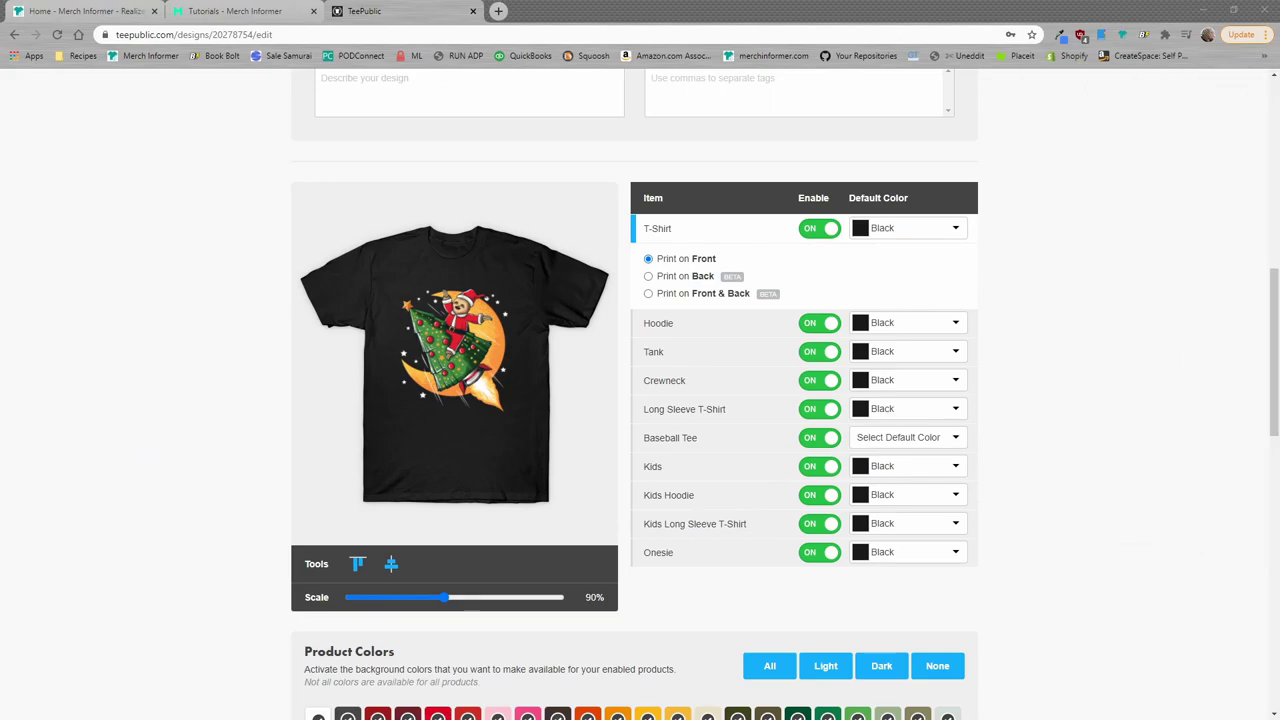
pyautogui.scroll(-3, 251, 529)
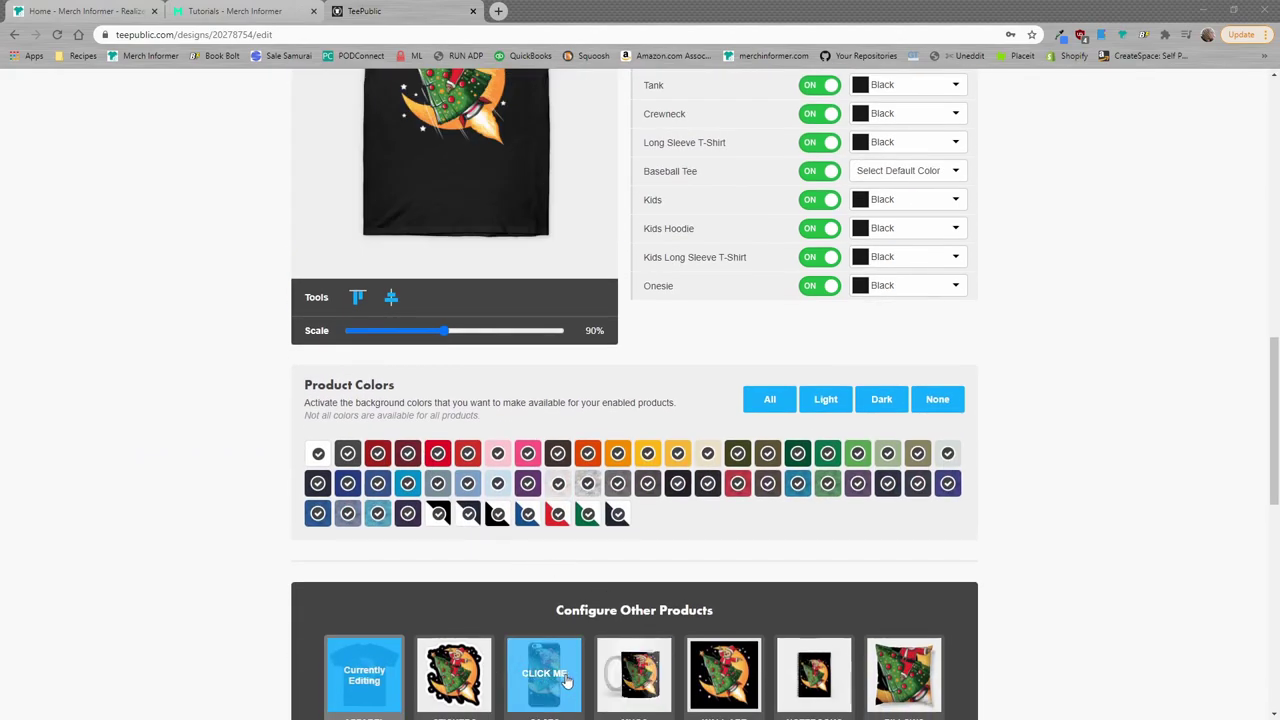
pyautogui.click(634, 677)
pyautogui.scroll(-1, 700, 640)
pyautogui.click(815, 605)
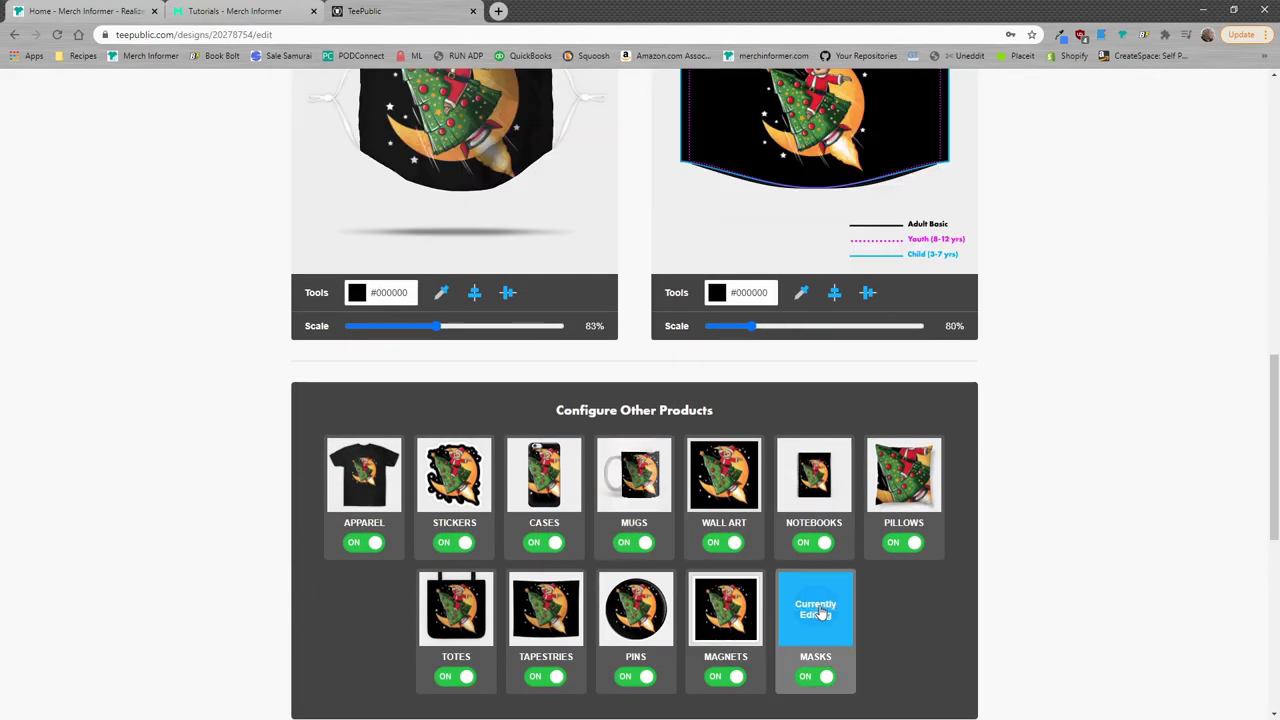
pyautogui.scroll(3, 903, 460)
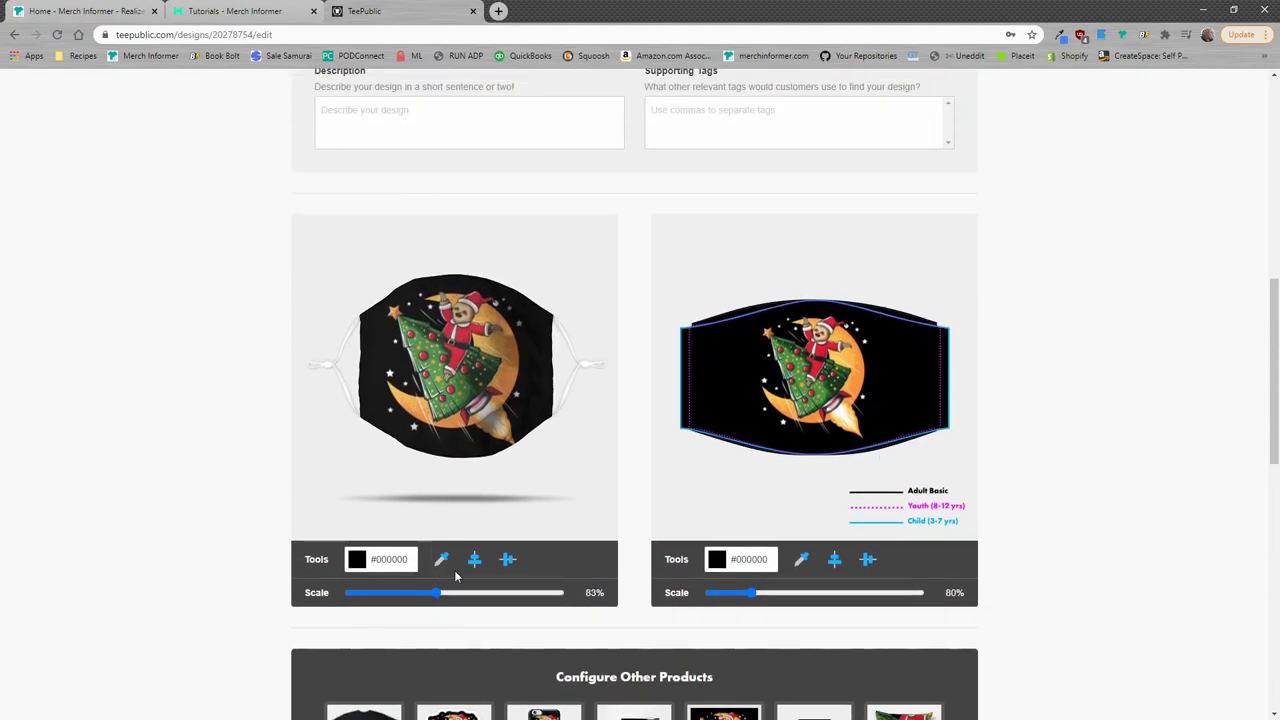
pyautogui.moveTo(434, 590); pyautogui.dragTo(435, 594)
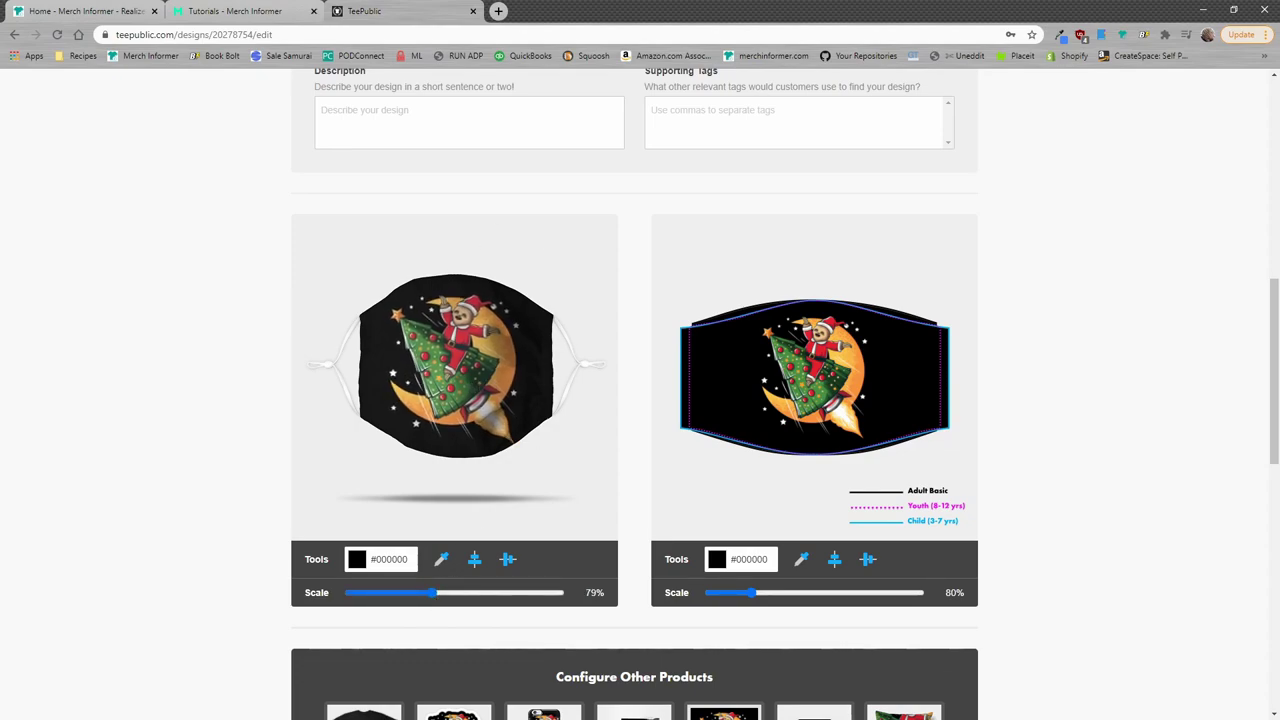
# Switch to the Single Upload Interface and set the image scale for masks to 80.
pyautogui.hotkey('alt', 'Tab')
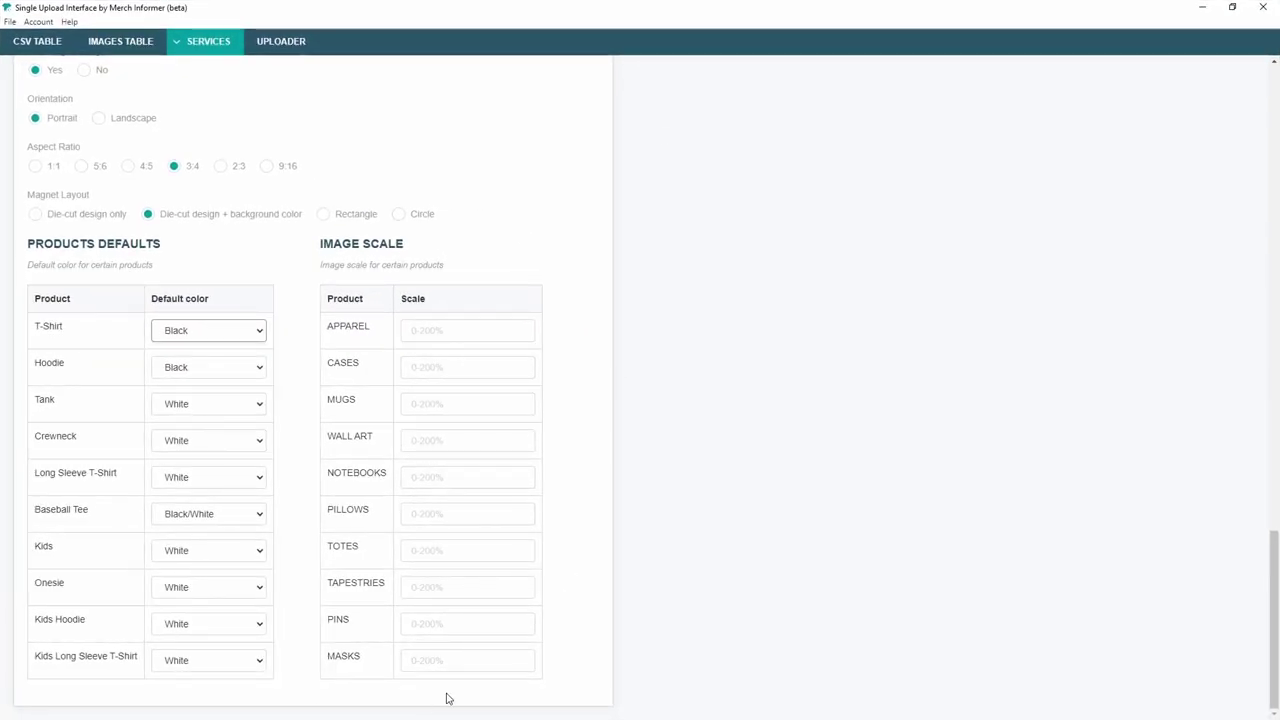
pyautogui.click(421, 660)
pyautogui.write('80')
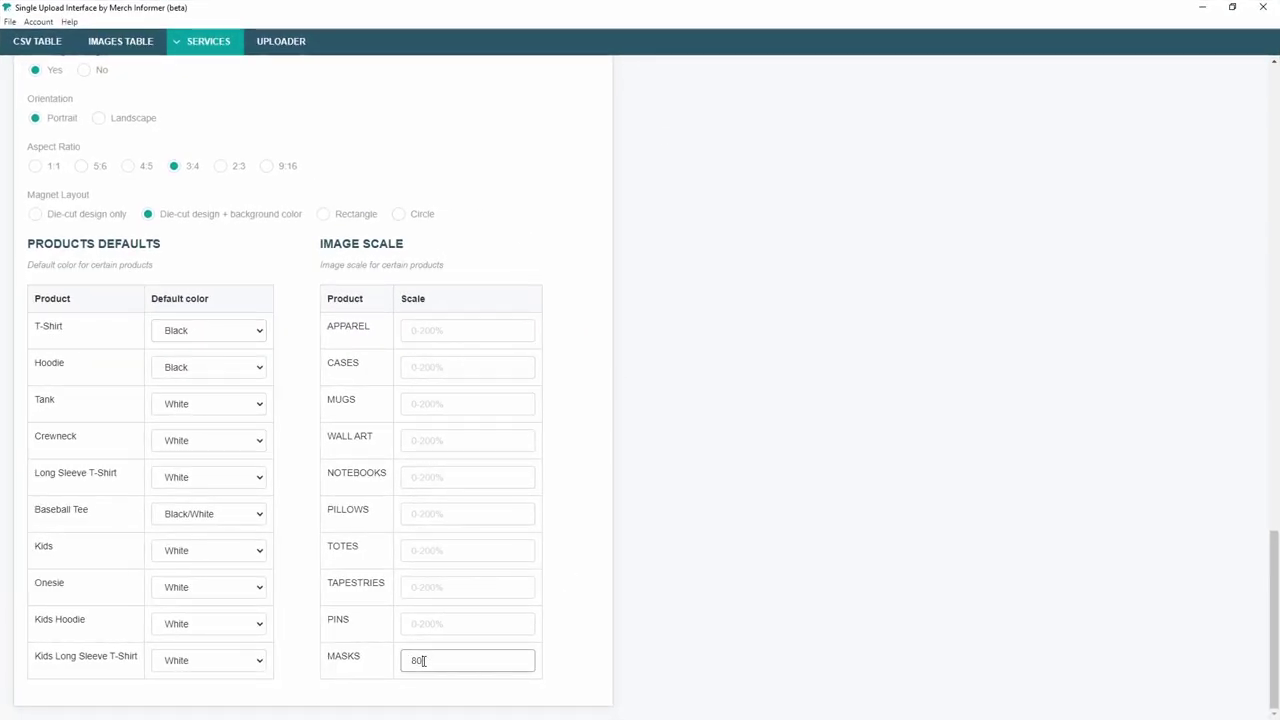
pyautogui.click(676, 638)
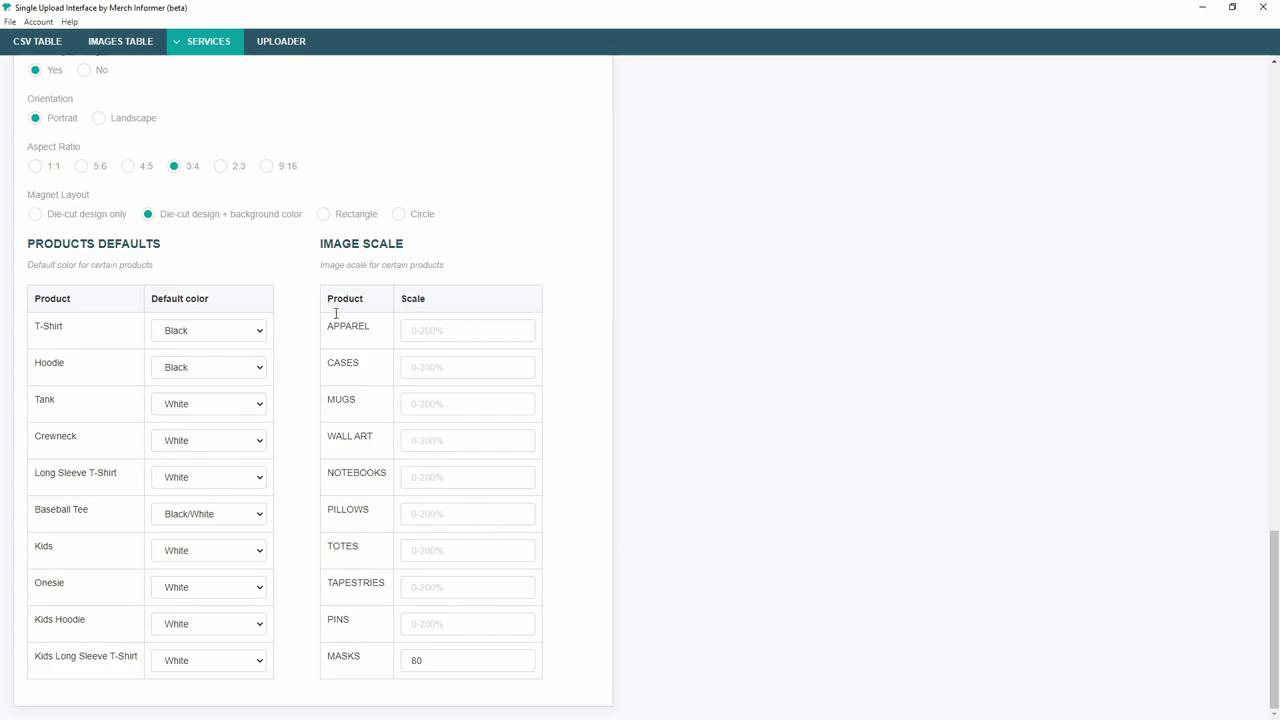
pyautogui.click(184, 48)
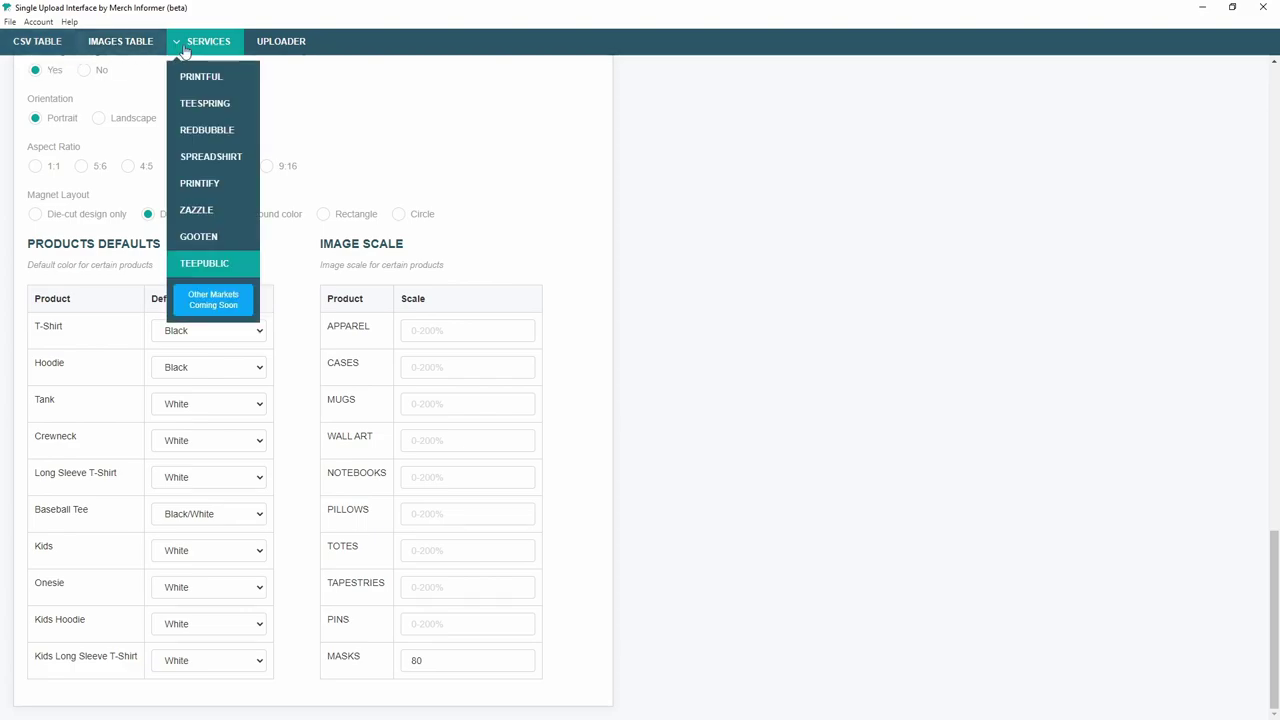
pyautogui.scroll(7, 409, 374)
pyautogui.scroll(-7, 446, 453)
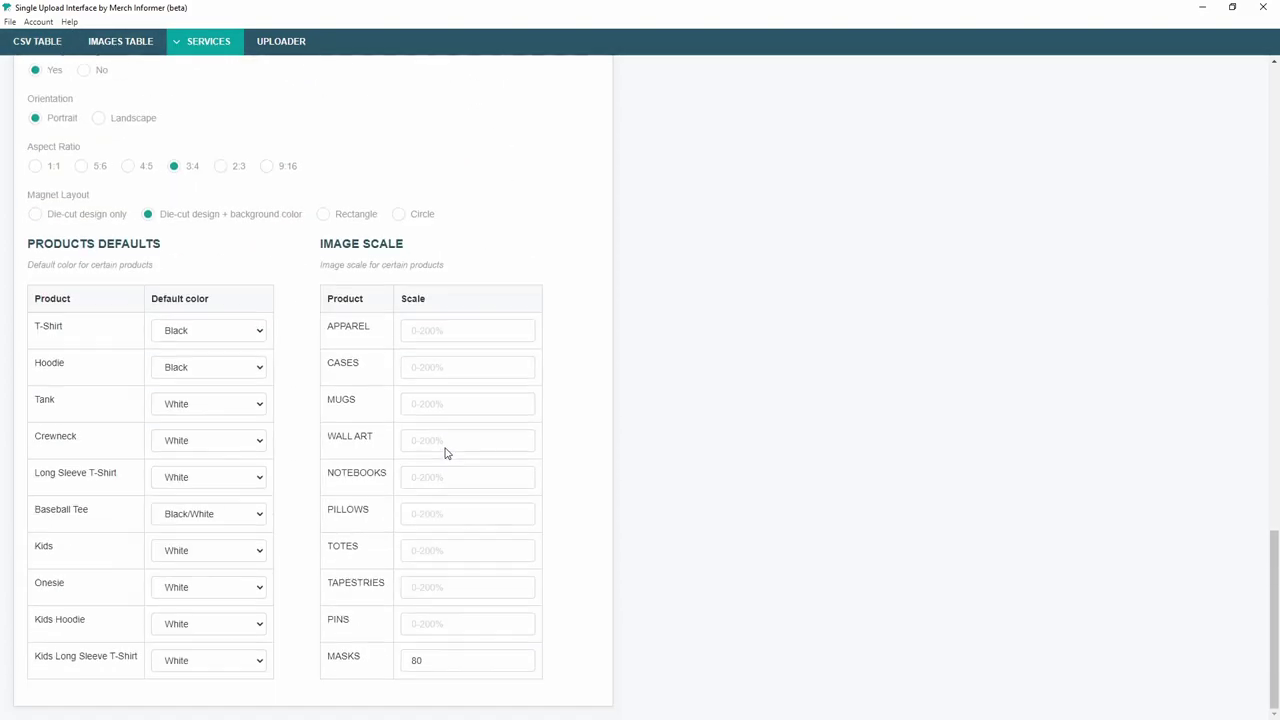
# Open the Uploader and choose TeePublic as the only upload service.
pyautogui.click(285, 42)
pyautogui.click(422, 184)
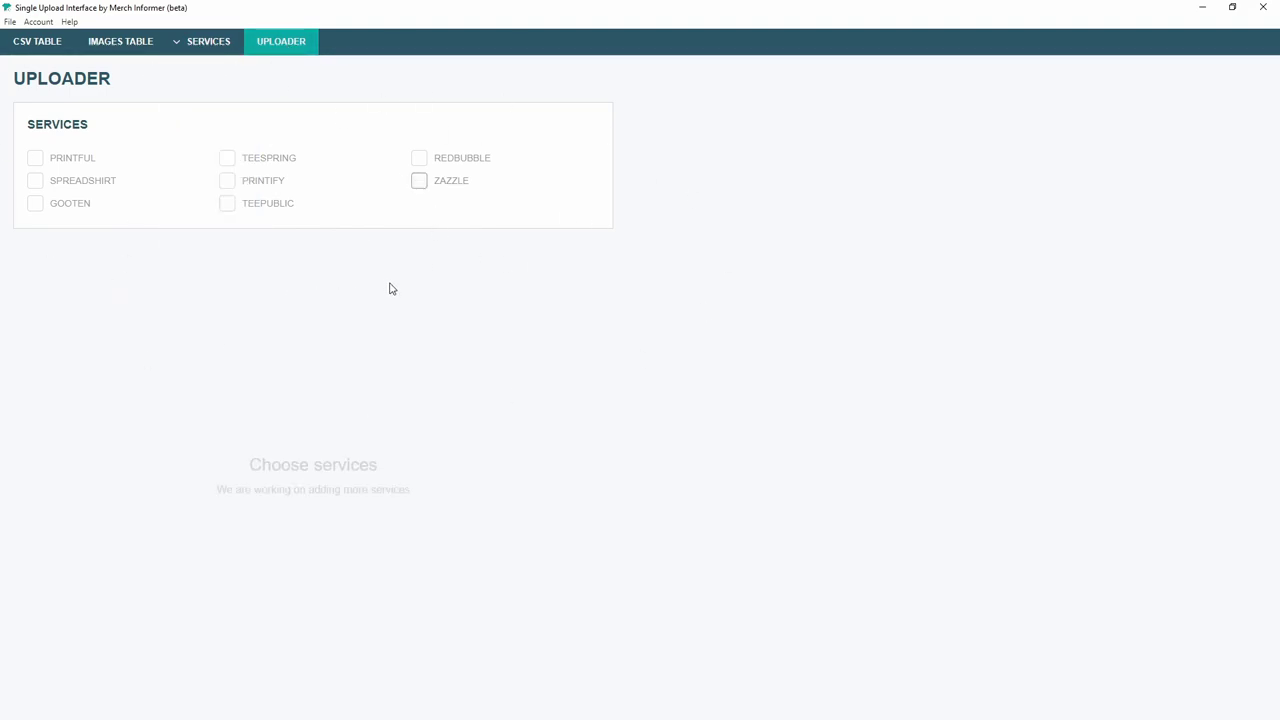
pyautogui.click(227, 207)
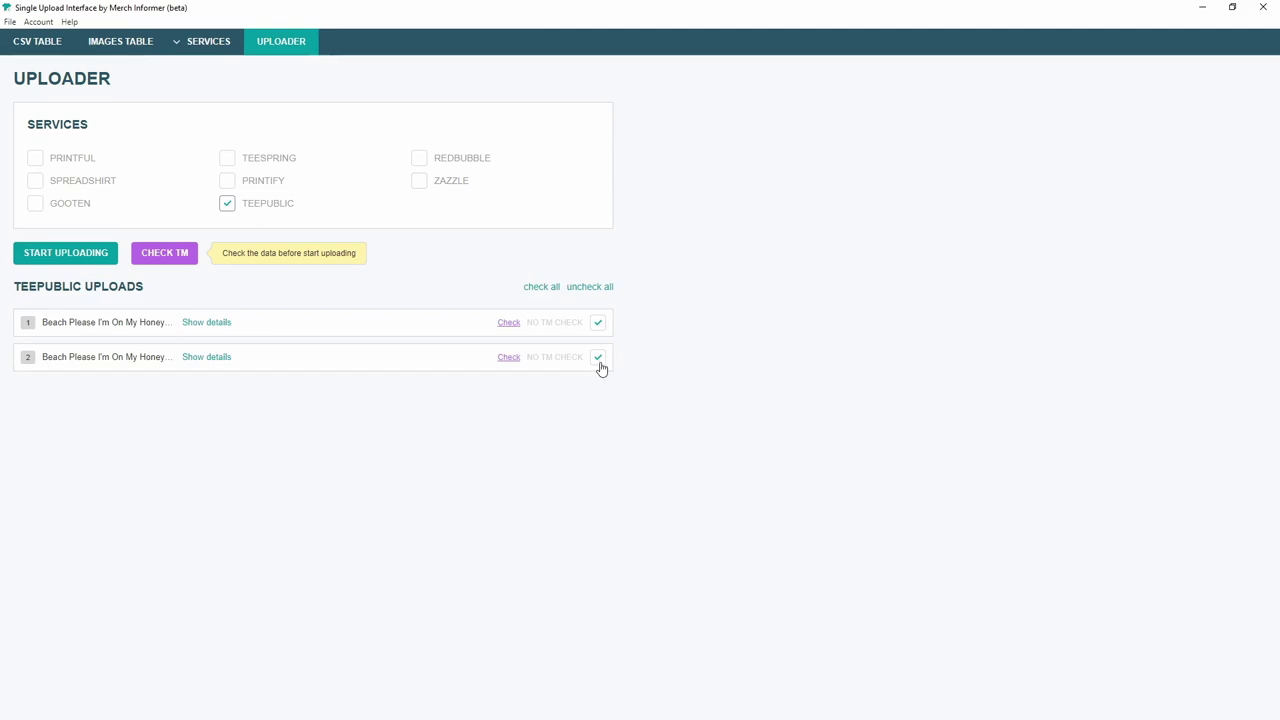
# Exclude the second design, review the first Beach Please design's details, upload it to TeePublic and close the finished upload window.
pyautogui.click(206, 323)
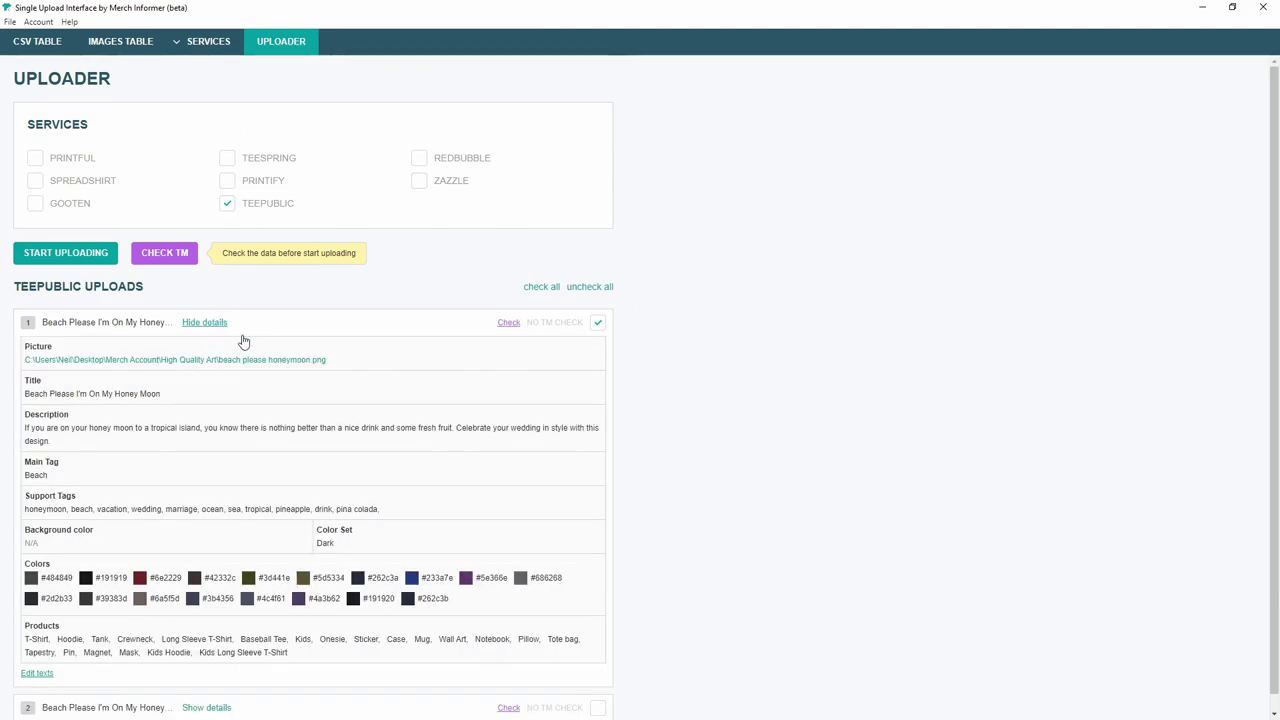
pyautogui.scroll(-1, 470, 505)
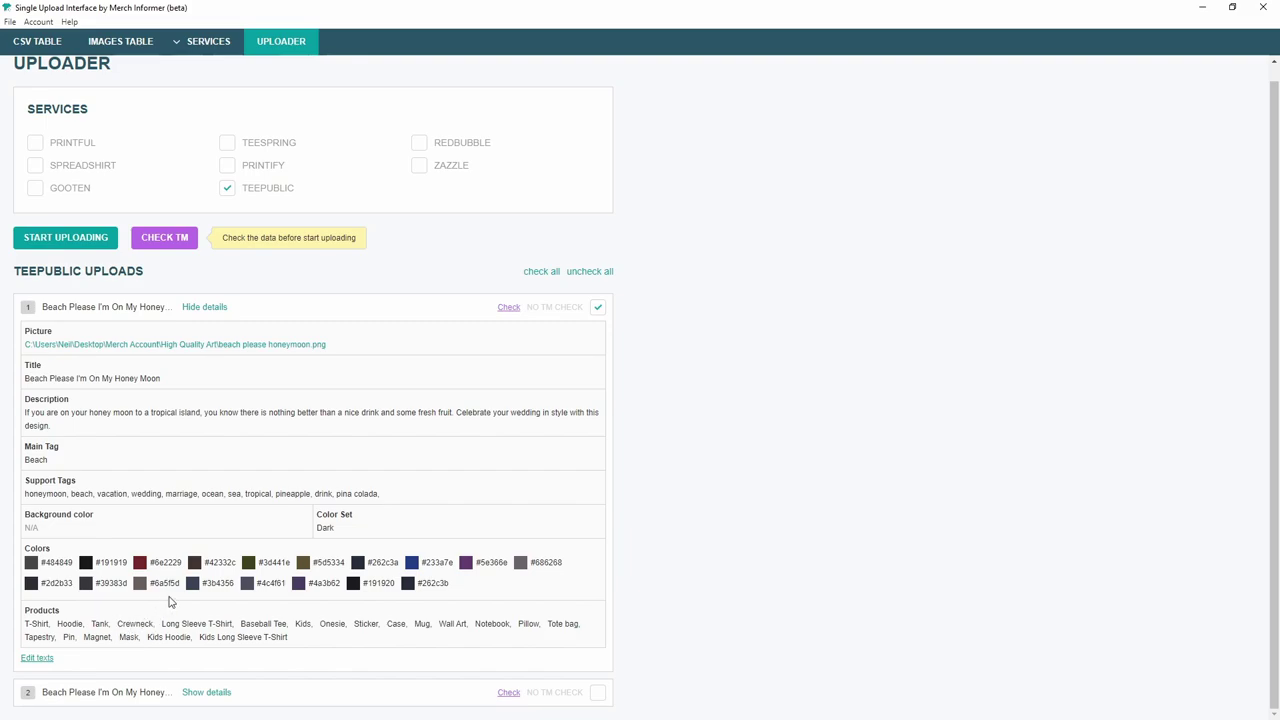
pyautogui.click(80, 240)
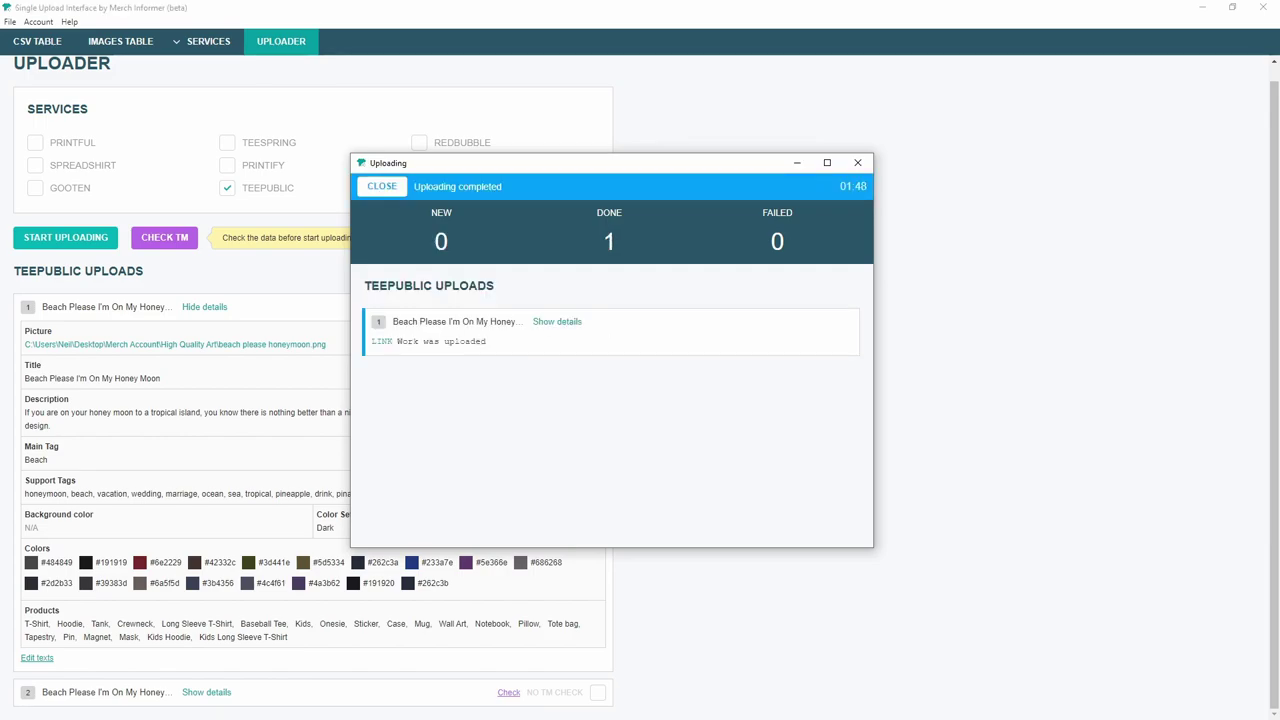
pyautogui.click(381, 187)
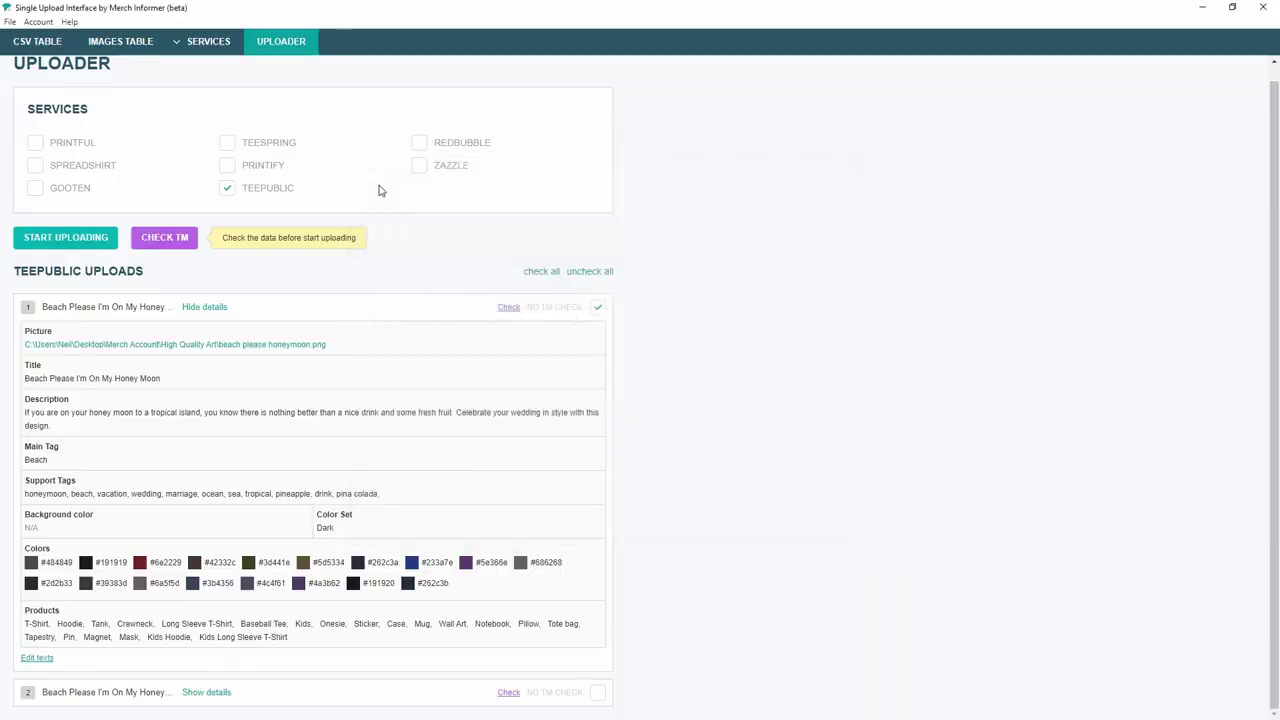
# Switch to TeePublic in the browser and open the uploaded Beach Please I'm On My Honey Moon T-shirt from the account's storefront.
pyautogui.doubleClick(617, 9)
pyautogui.hotkey('alt', 'Tab')
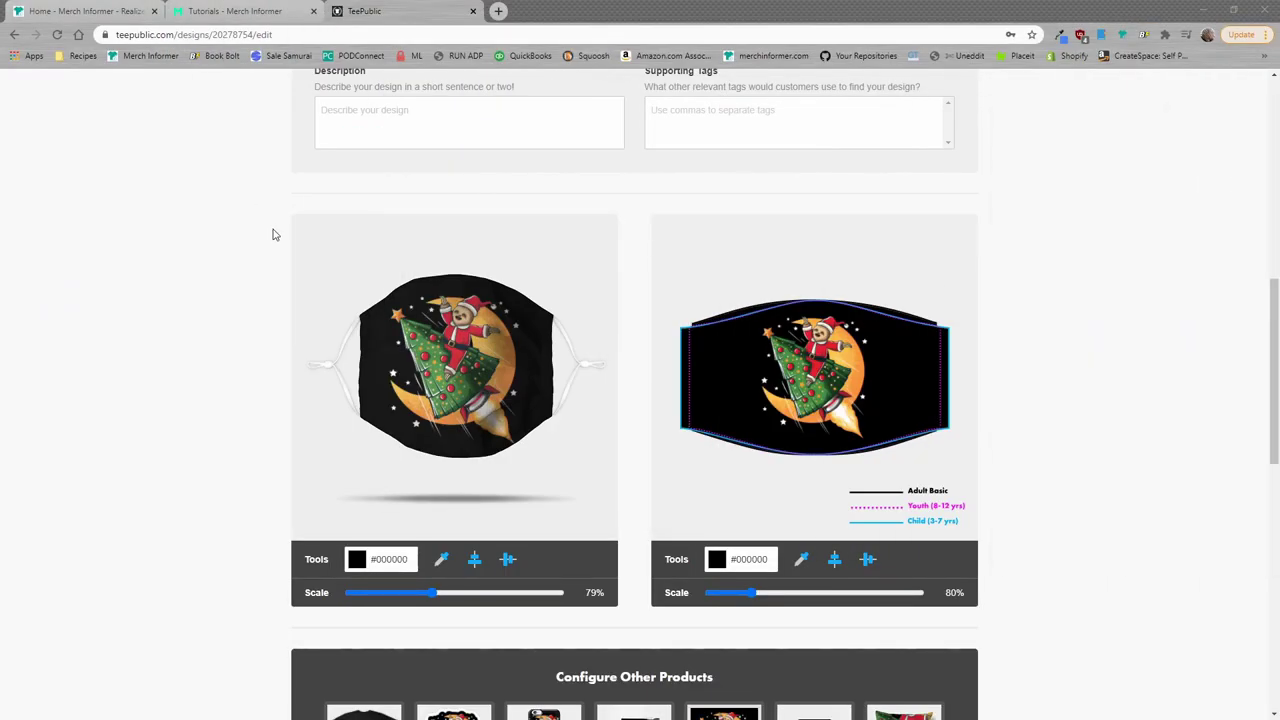
pyautogui.scroll(10, 272, 234)
pyautogui.moveTo(935, 95)
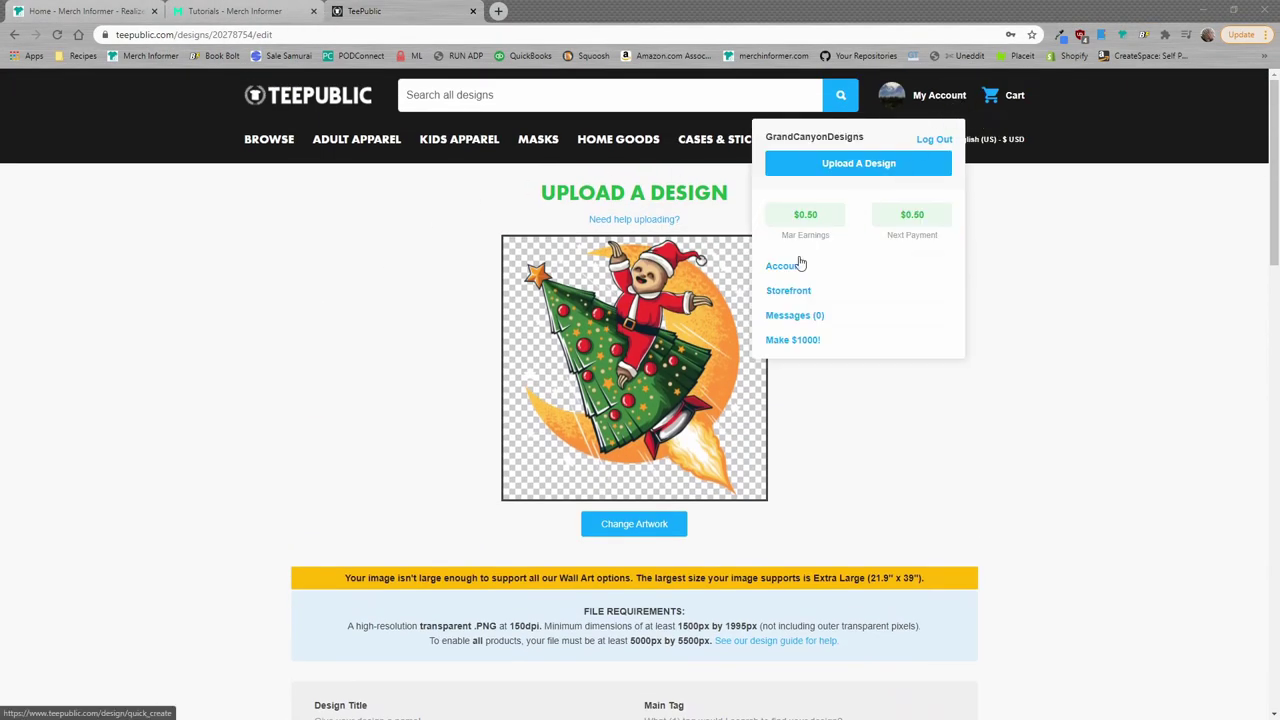
pyautogui.click(795, 291)
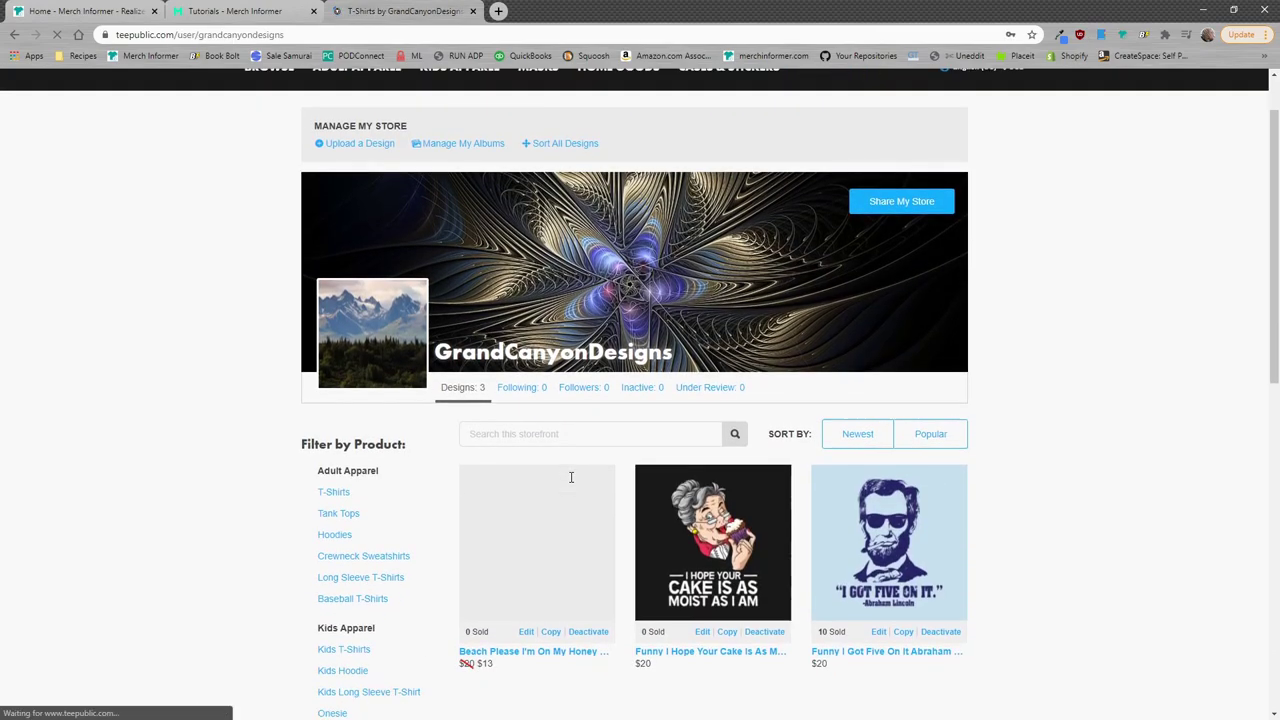
pyautogui.scroll(-2, 560, 440)
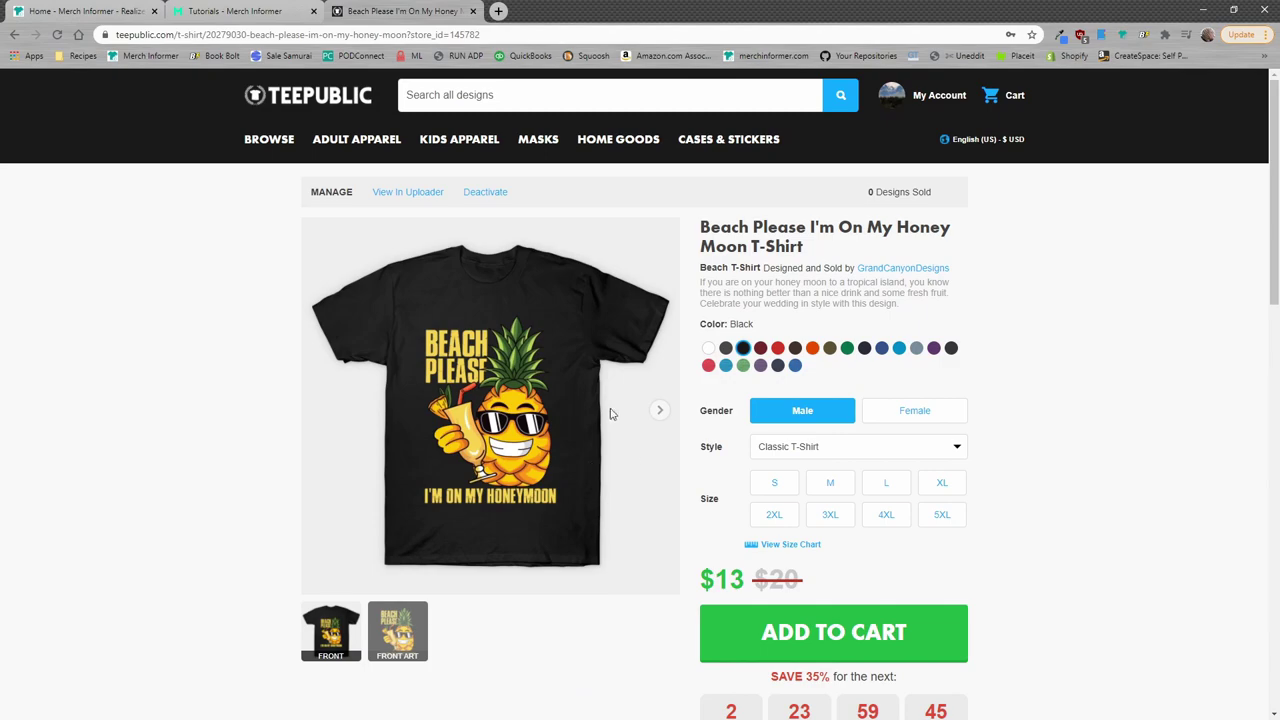
# Examine the Beach Please listing's T-shirt styles, sizes and the other products offered with the design.
pyautogui.click(866, 456)
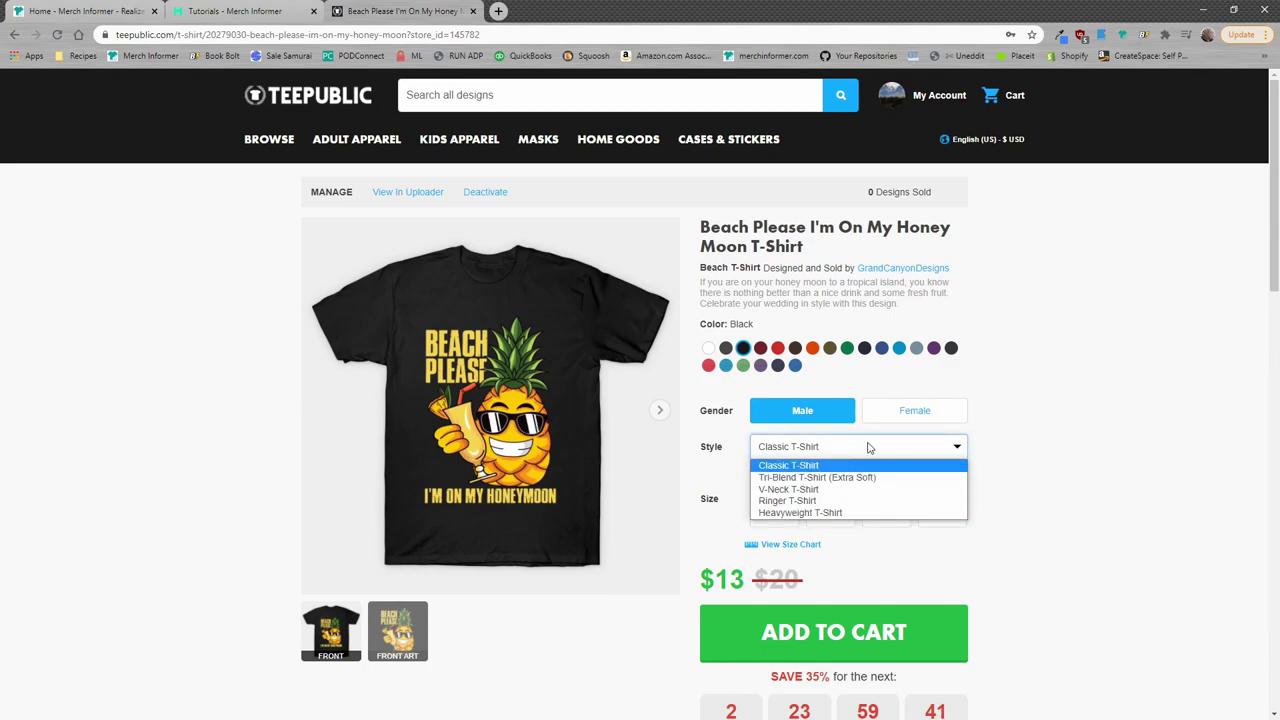
pyautogui.click(1105, 493)
pyautogui.scroll(-7, 1040, 500)
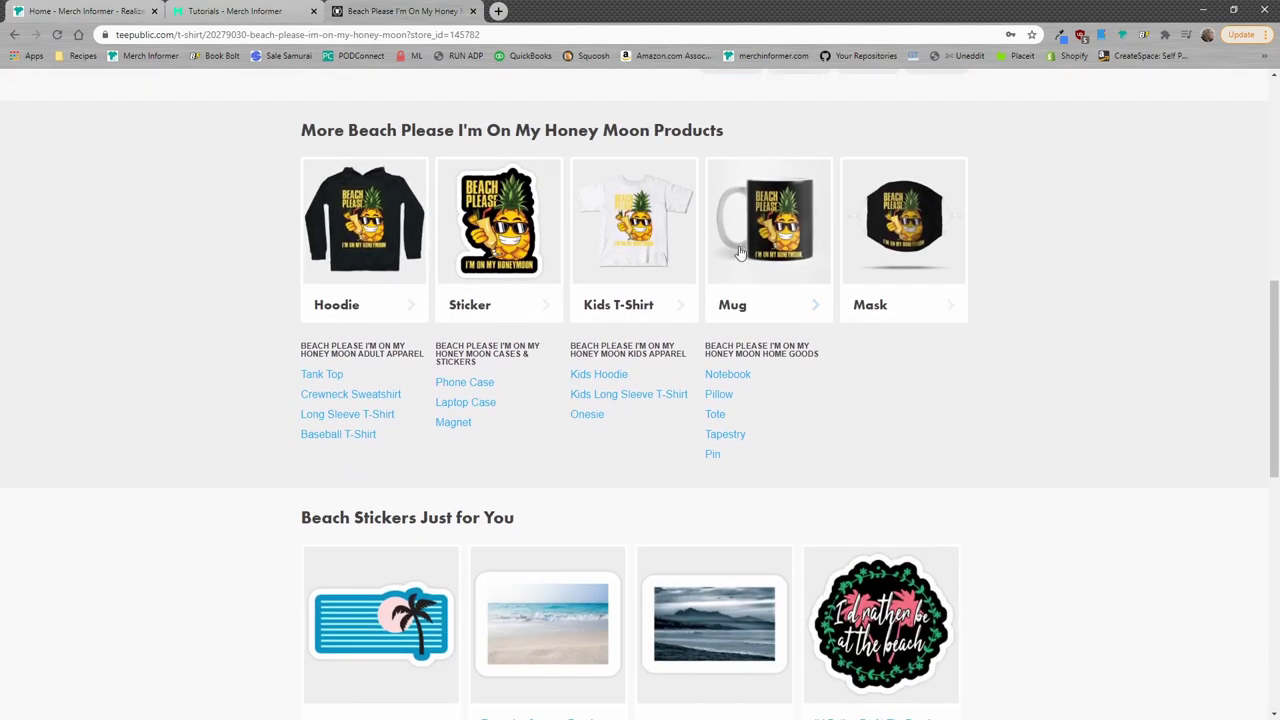
pyautogui.scroll(8, 893, 519)
pyautogui.click(886, 516)
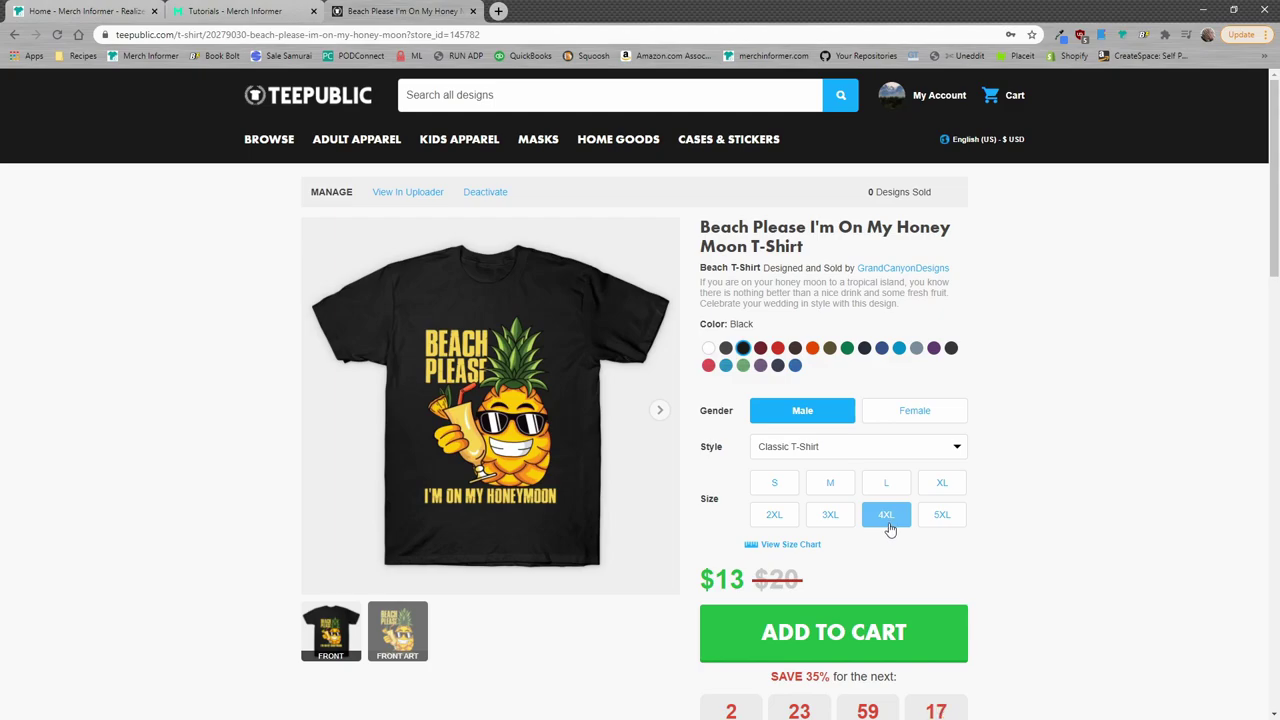
# Switch to the Merch Informer Tutorials page and show the Single Upload Interface download options.
pyautogui.click(252, 10)
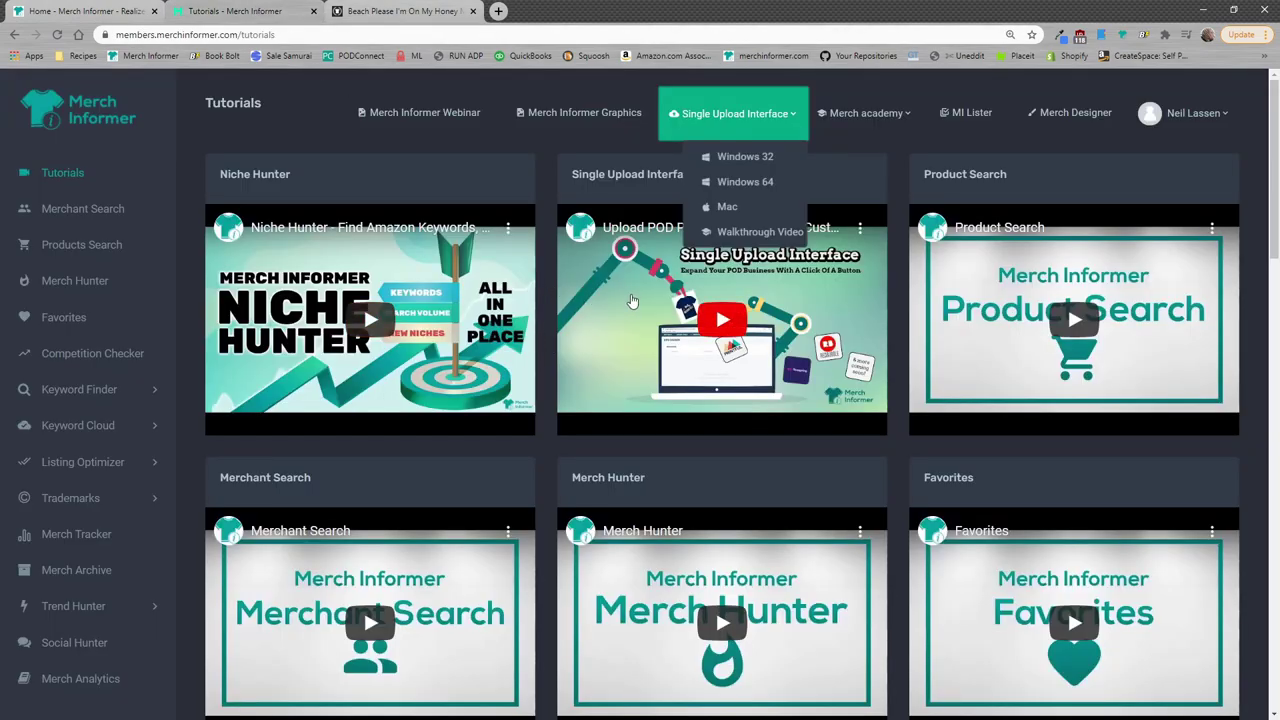